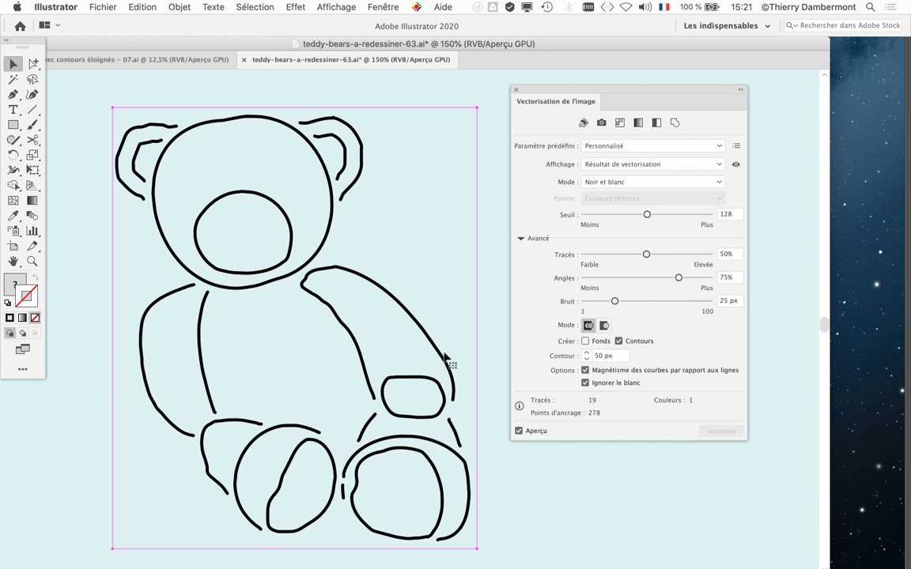
Raise the Image Trace threshold from 128 to 159, then to 196.
{"action": "scroll", "coordinate": [372, 309], "scroll_direction": "down", "scroll_amount": 1}
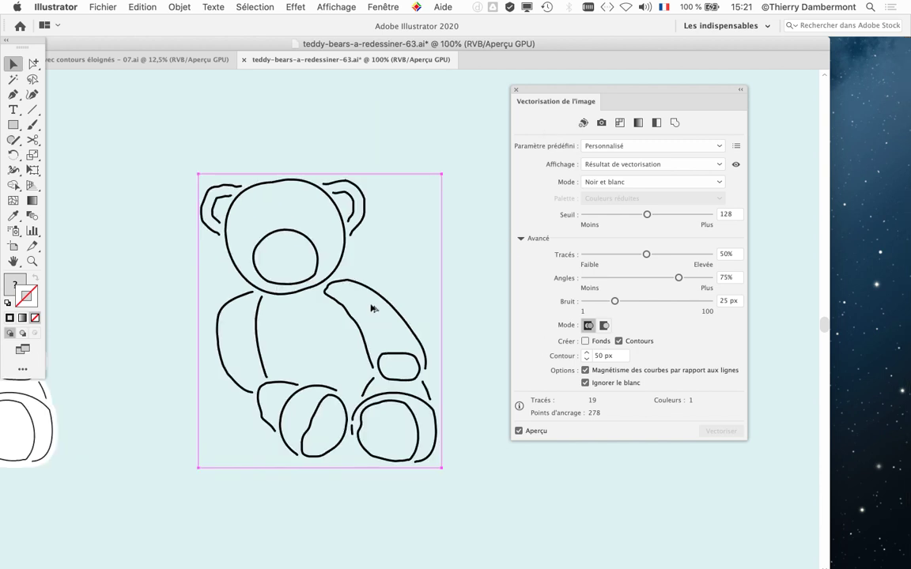
{"action": "scroll", "coordinate": [375, 472], "scroll_direction": "up", "scroll_amount": 1}
{"action": "scroll", "coordinate": [371, 465], "scroll_direction": "up", "scroll_amount": 1}
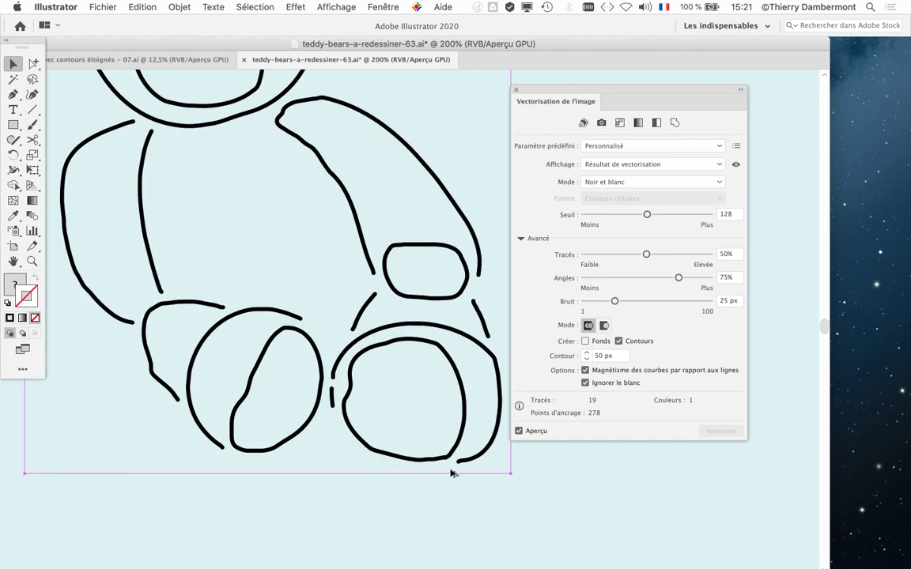
{"action": "left_click", "coordinate": [663, 216]}
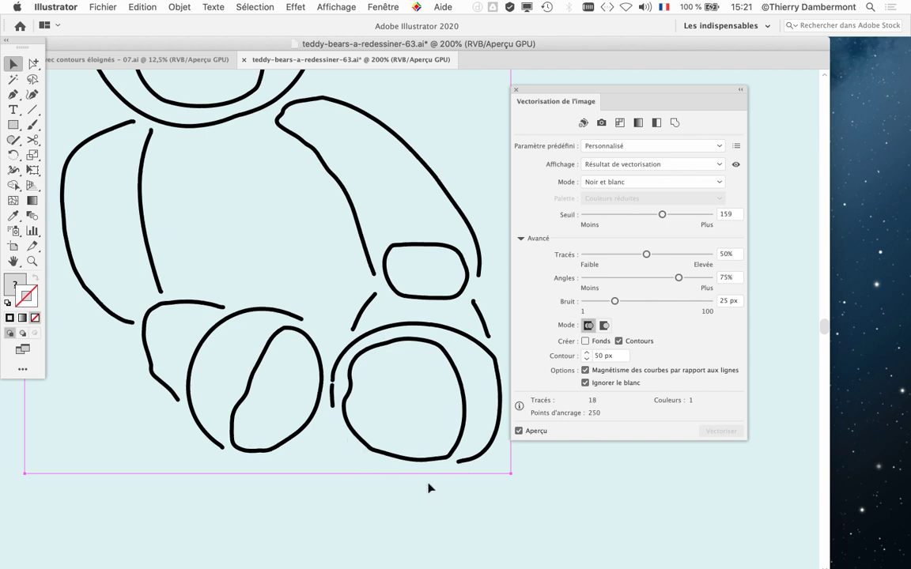
{"action": "left_click", "coordinate": [680, 215]}
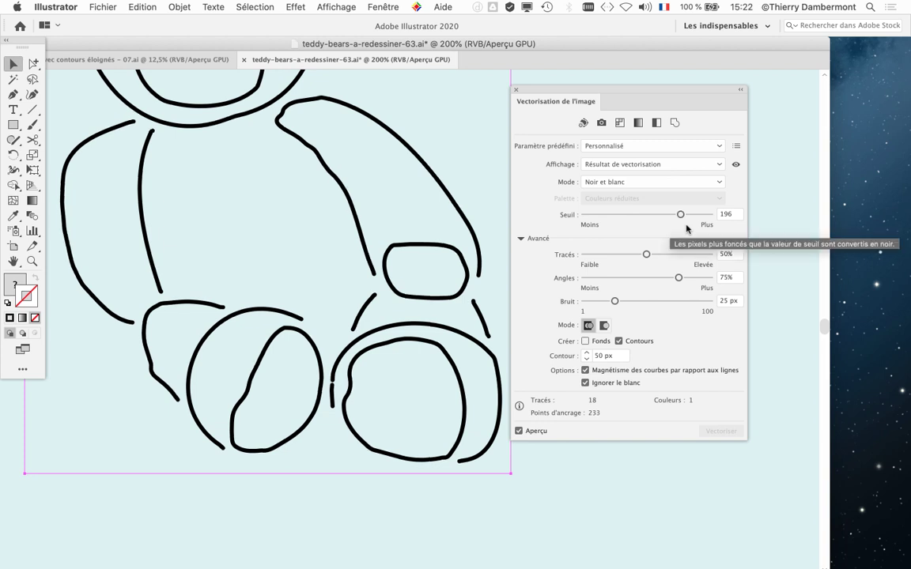
{"action": "scroll", "coordinate": [331, 301], "scroll_direction": "down", "scroll_amount": 2}
{"action": "scroll", "coordinate": [331, 301], "scroll_direction": "left", "scroll_amount": 6}
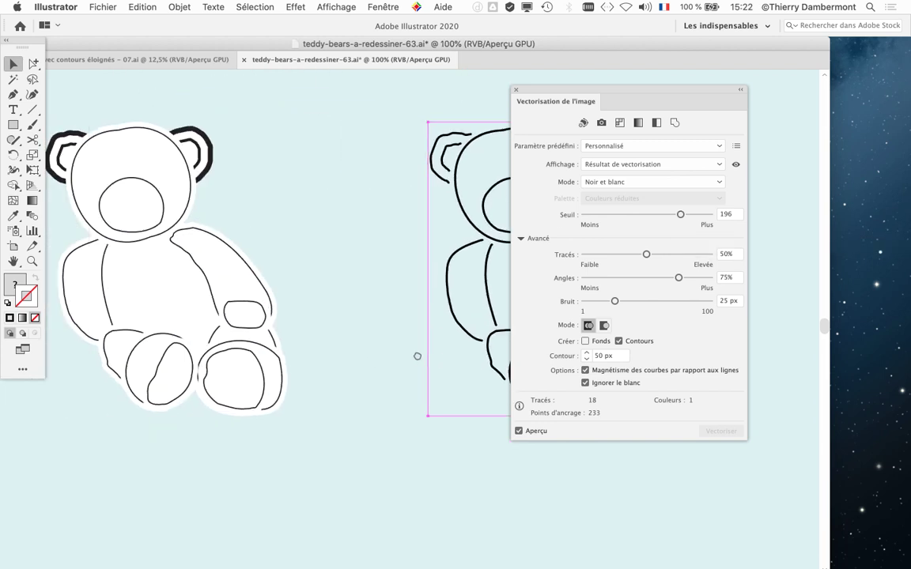
{"action": "scroll", "coordinate": [506, 349], "scroll_direction": "right", "scroll_amount": 5}
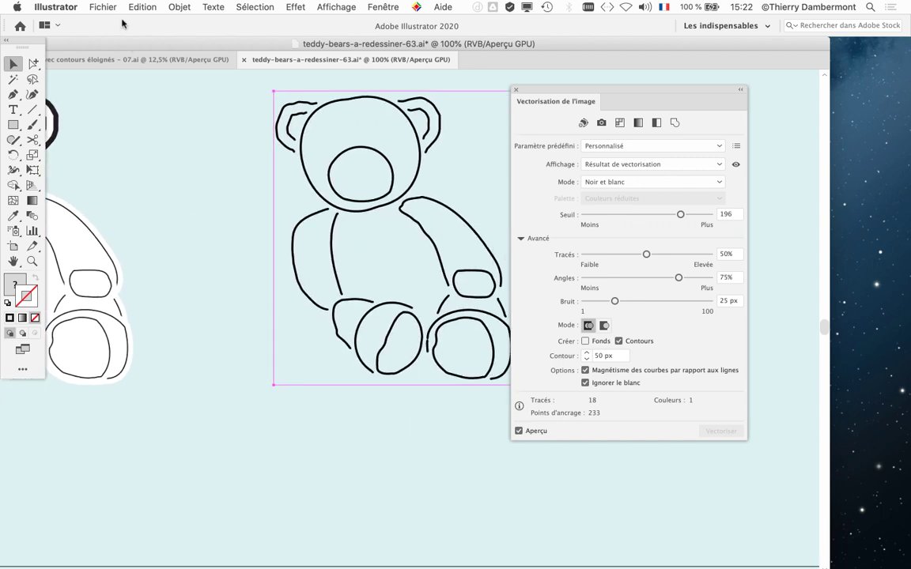
Expand the bear's image trace into editable vector paths and recentre the view on it.
{"action": "left_click", "coordinate": [179, 7]}
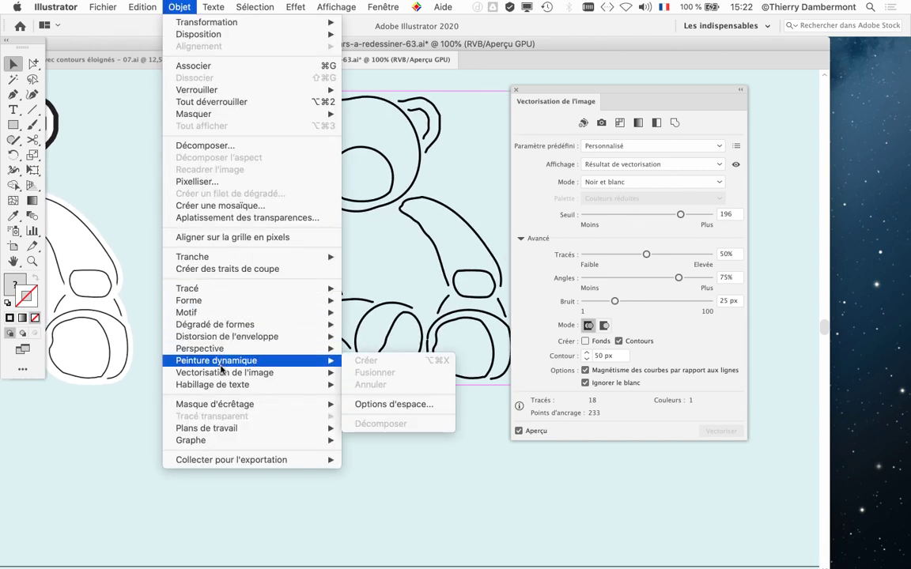
{"action": "mouse_move", "coordinate": [119, 232]}
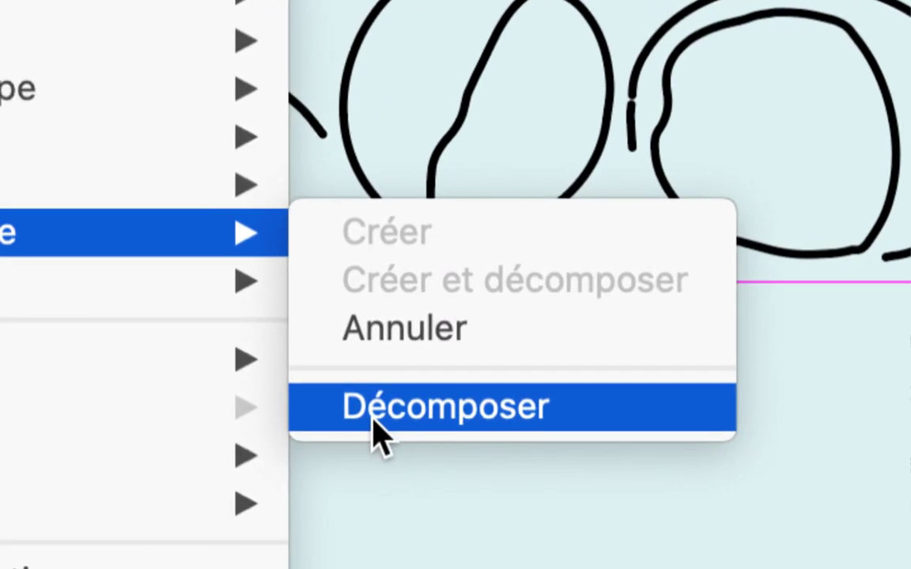
{"action": "left_click", "coordinate": [374, 423]}
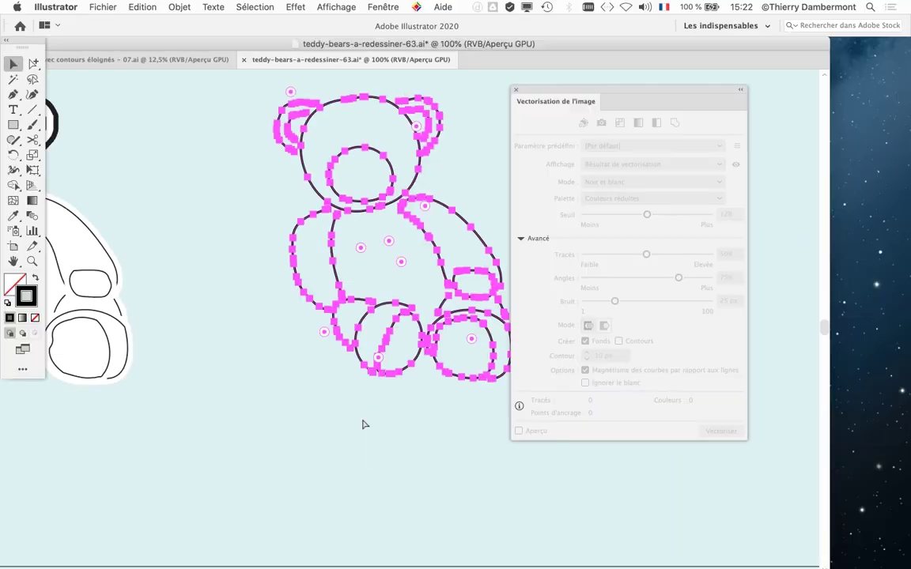
{"action": "left_click_drag", "start_coordinate": [558, 101], "coordinate": [640, 100]}
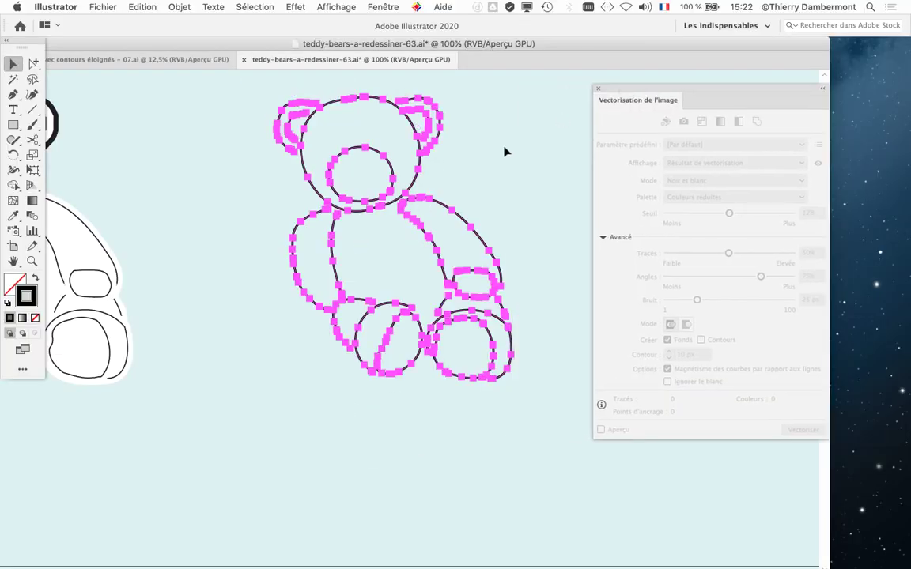
{"action": "scroll", "coordinate": [431, 158], "scroll_direction": "up", "scroll_amount": 5}
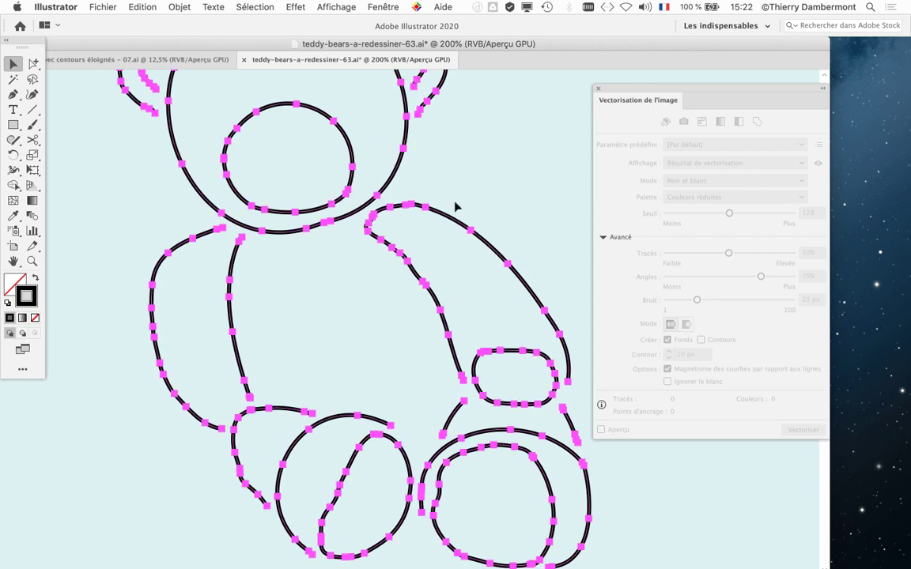
{"action": "scroll", "coordinate": [426, 208], "scroll_direction": "up", "scroll_amount": 5}
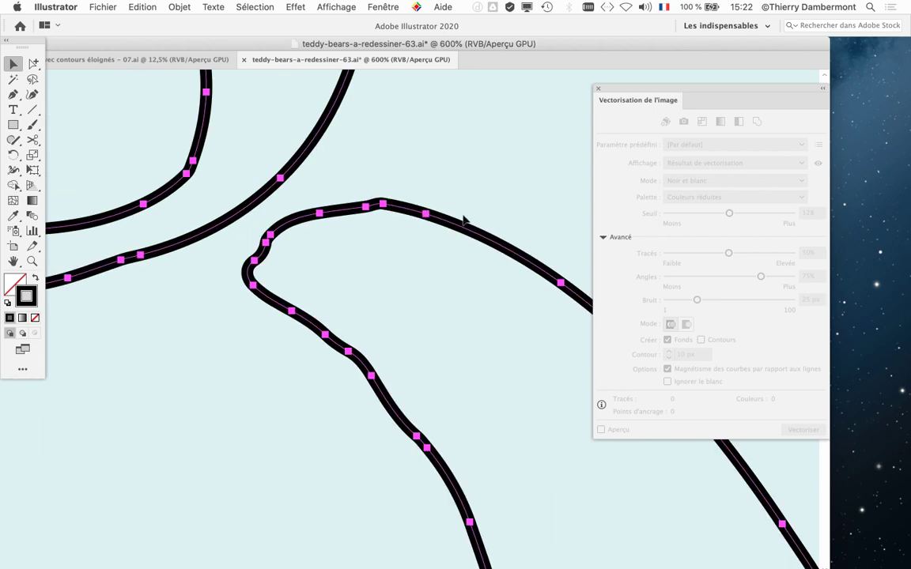
{"action": "scroll", "coordinate": [334, 246], "scroll_direction": "down", "scroll_amount": 2}
{"action": "scroll", "coordinate": [334, 249], "scroll_direction": "down", "scroll_amount": 2}
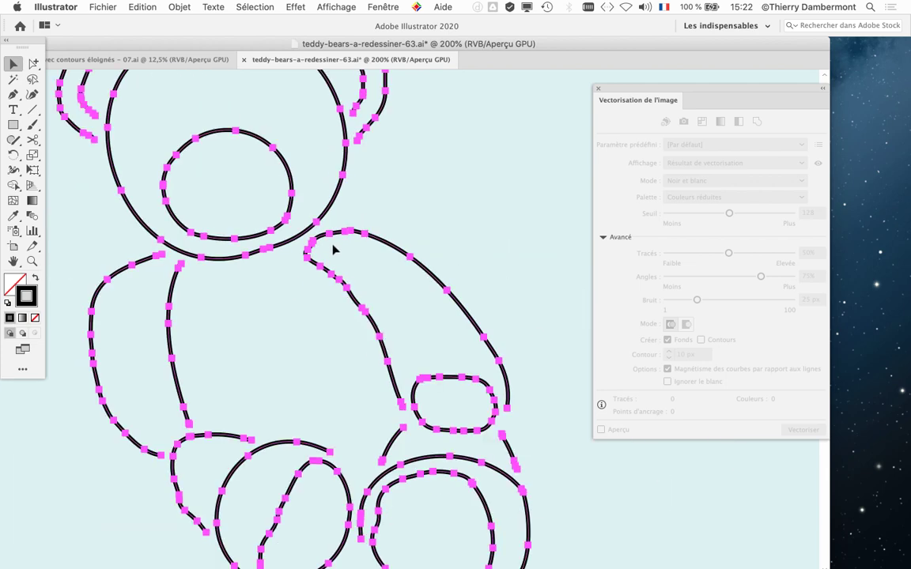
{"action": "scroll", "coordinate": [334, 253], "scroll_direction": "down", "scroll_amount": 2}
{"action": "left_click_drag", "start_coordinate": [461, 258], "coordinate": [340, 257]}
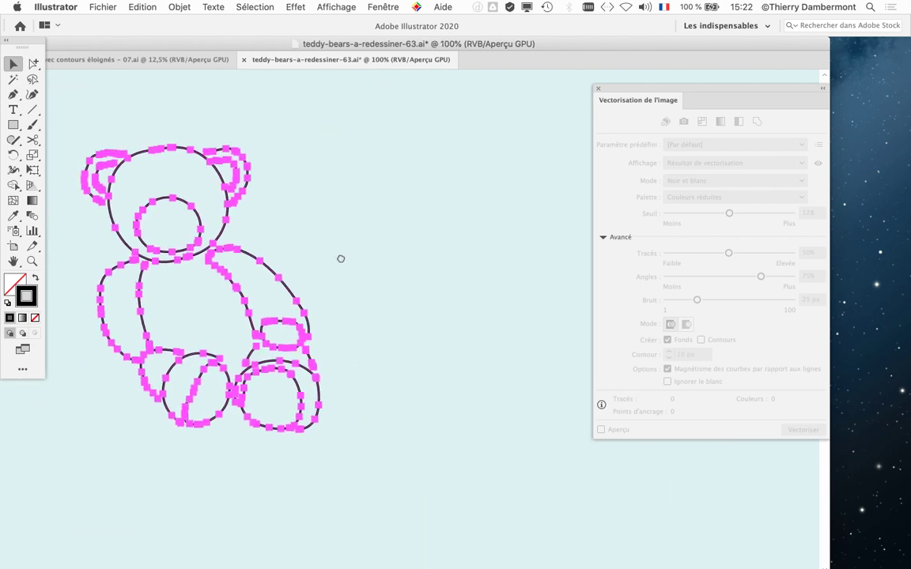
{"action": "left_click", "coordinate": [382, 7]}
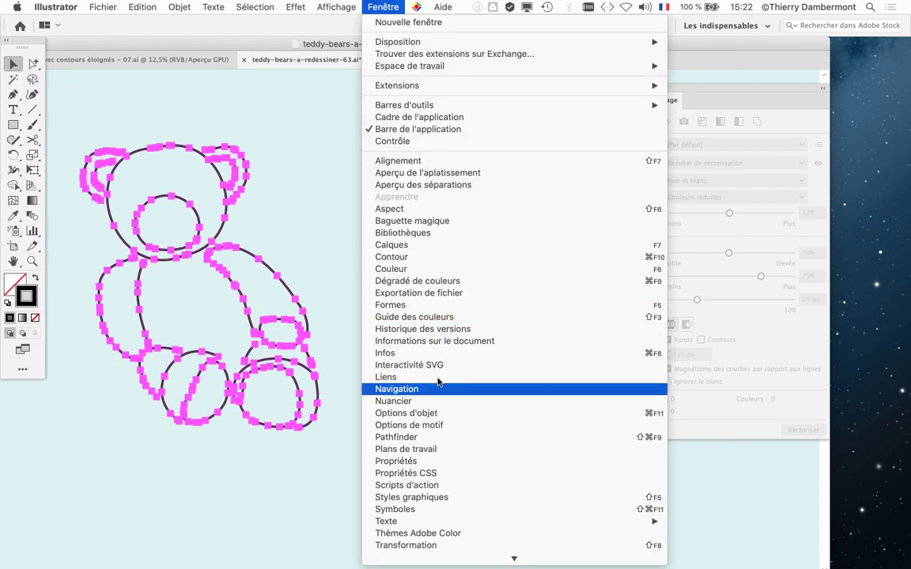
Apply the 'feuillage multicolore' art brush from the brush library to the bear's outline paths.
{"action": "left_click", "coordinate": [420, 307]}
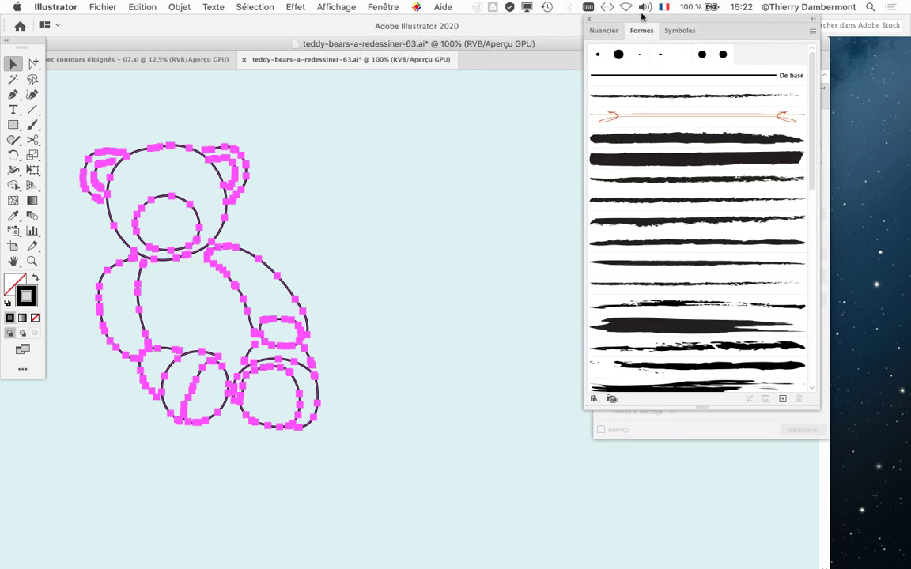
{"action": "left_click_drag", "start_coordinate": [633, 24], "coordinate": [449, 68]}
{"action": "scroll", "coordinate": [433, 307], "scroll_direction": "down", "scroll_amount": 5}
{"action": "scroll", "coordinate": [434, 307], "scroll_direction": "down", "scroll_amount": 5}
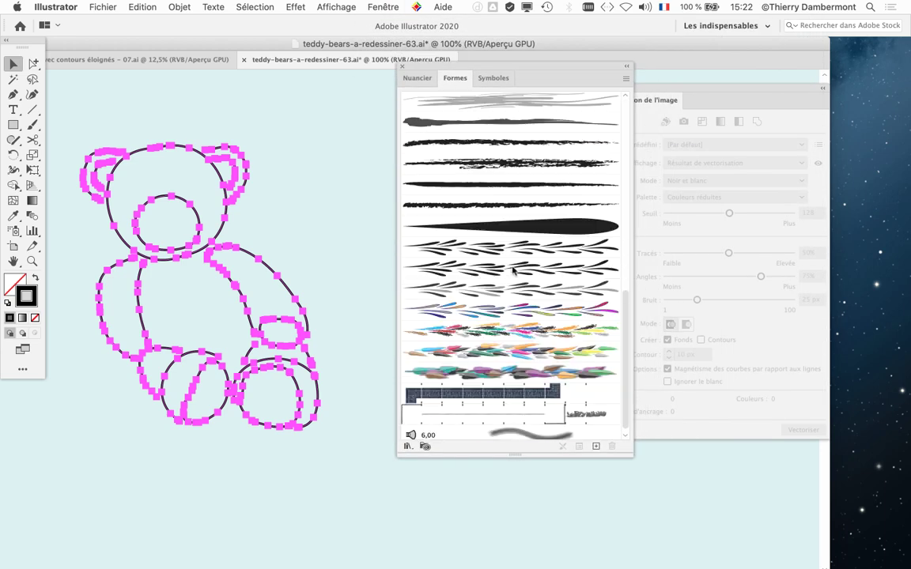
{"action": "scroll", "coordinate": [434, 307], "scroll_direction": "down", "scroll_amount": 1}
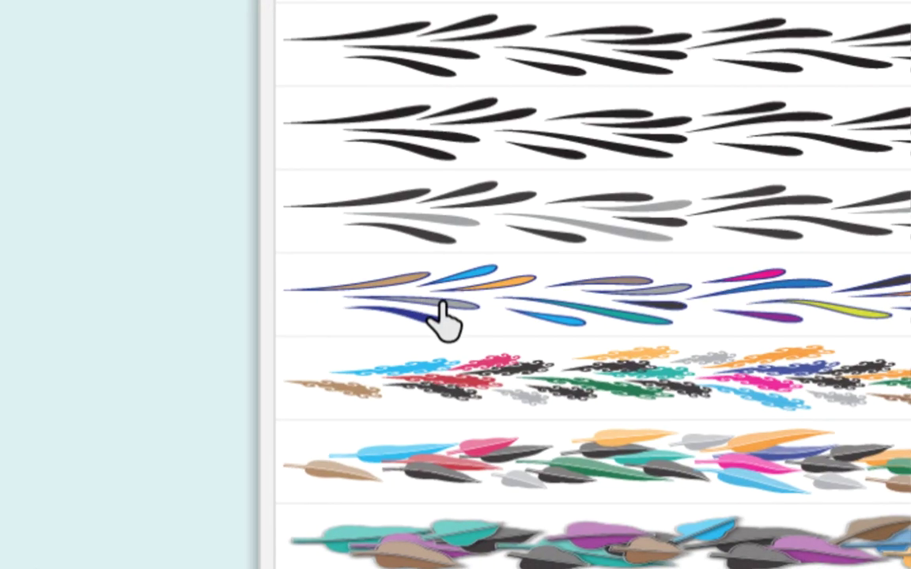
{"action": "left_click", "coordinate": [440, 305]}
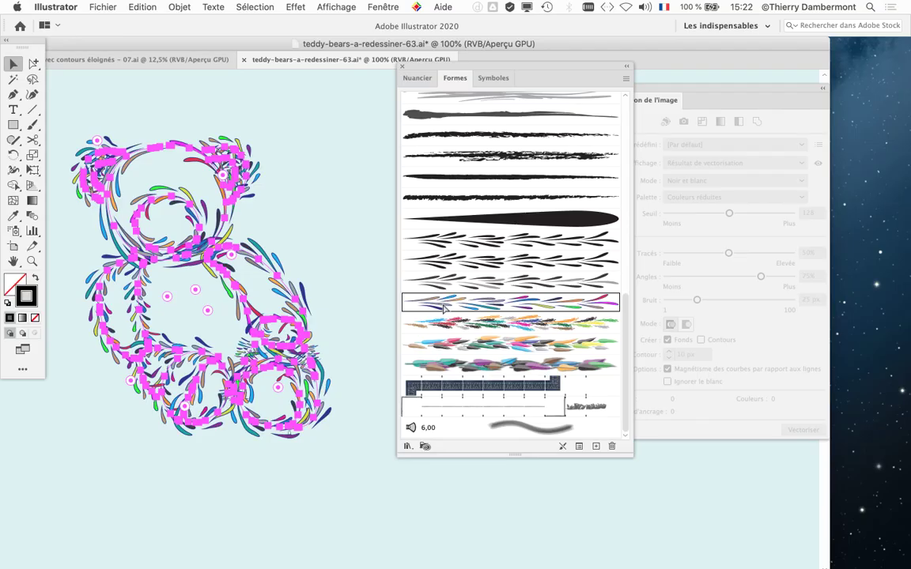
{"action": "scroll", "coordinate": [117, 280], "scroll_direction": "up", "scroll_amount": 1}
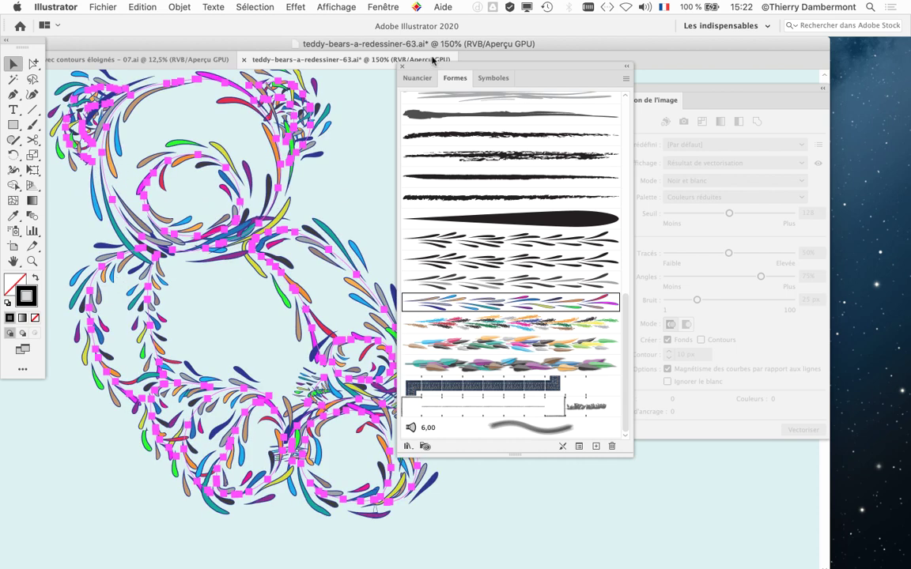
{"action": "left_click_drag", "start_coordinate": [430, 106], "coordinate": [507, 113]}
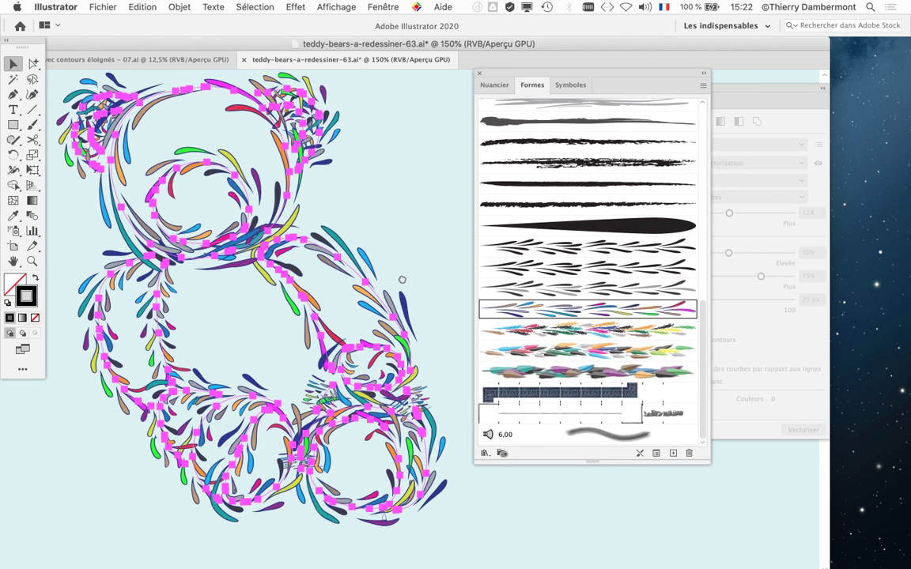
{"action": "left_click_drag", "start_coordinate": [360, 246], "coordinate": [386, 257]}
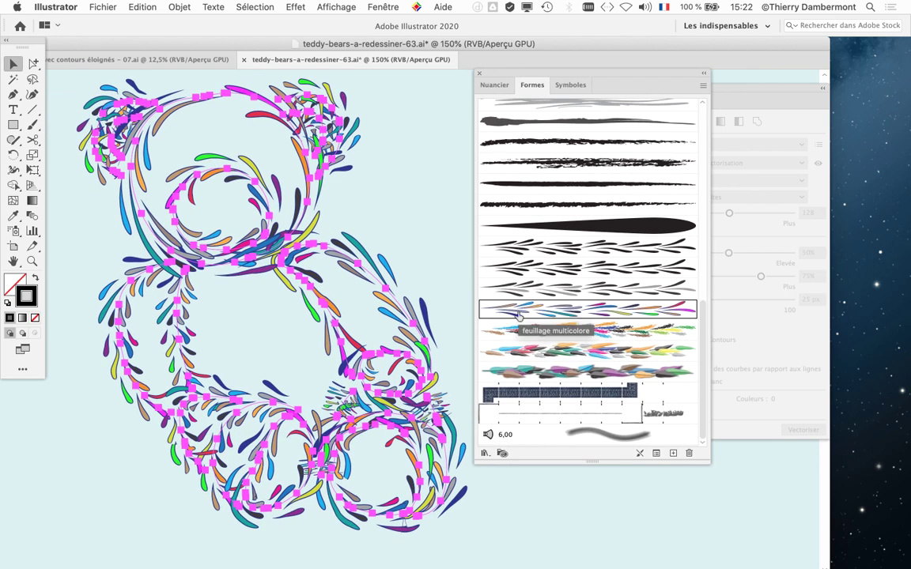
Set the foliage art brush width to 35% and apply it to the bear's existing strokes.
{"action": "double_click", "coordinate": [518, 315]}
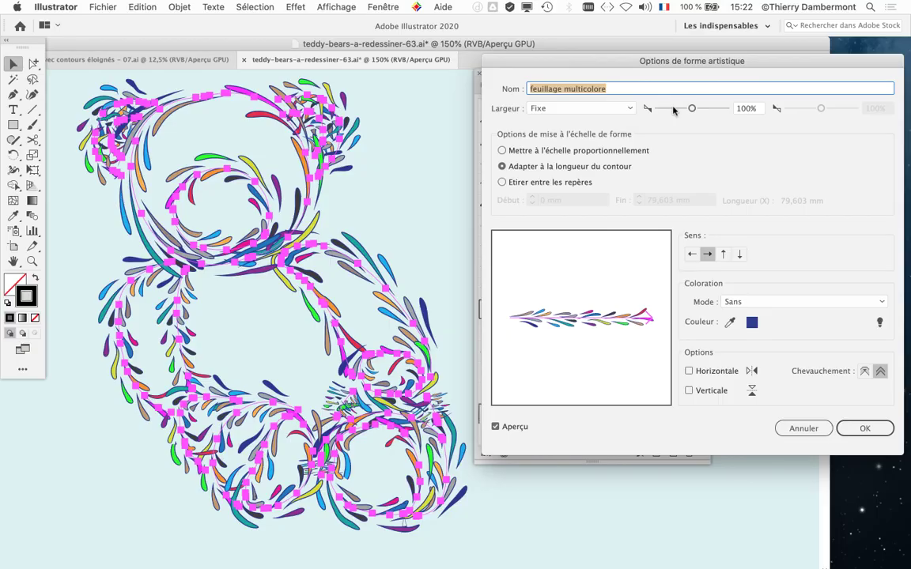
{"action": "key", "text": "Tab"}
{"action": "left_click", "coordinate": [673, 109]}
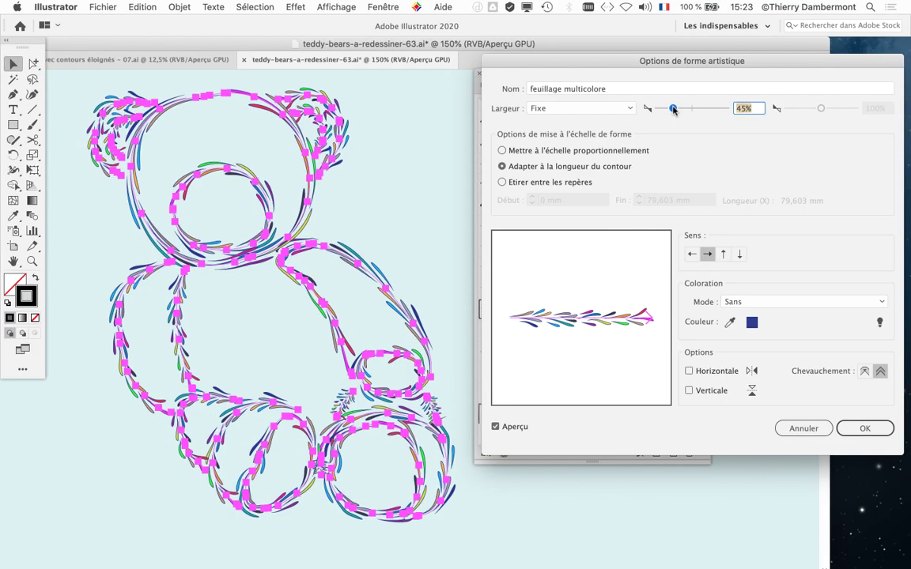
{"action": "left_click_drag", "start_coordinate": [673, 109], "coordinate": [670, 109]}
{"action": "left_click", "coordinate": [865, 427]}
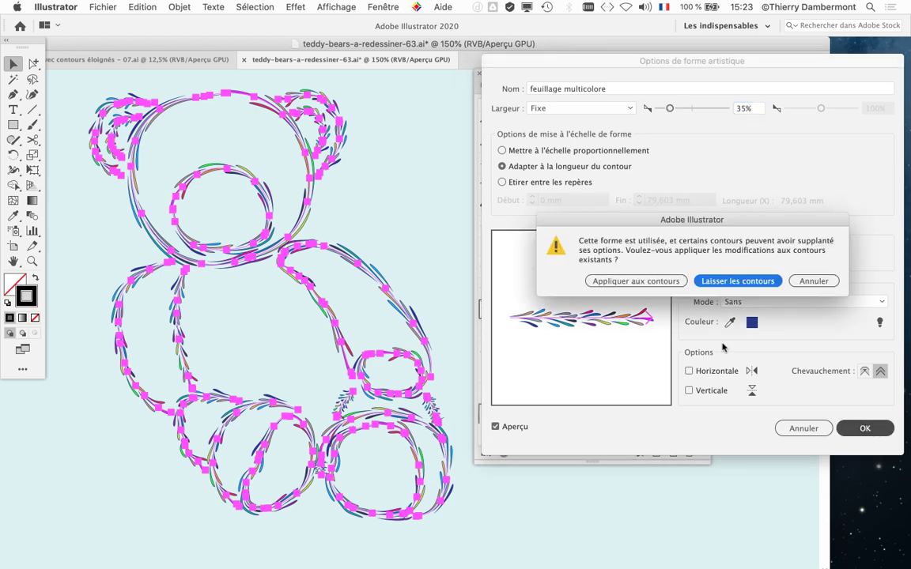
{"action": "left_click", "coordinate": [605, 281]}
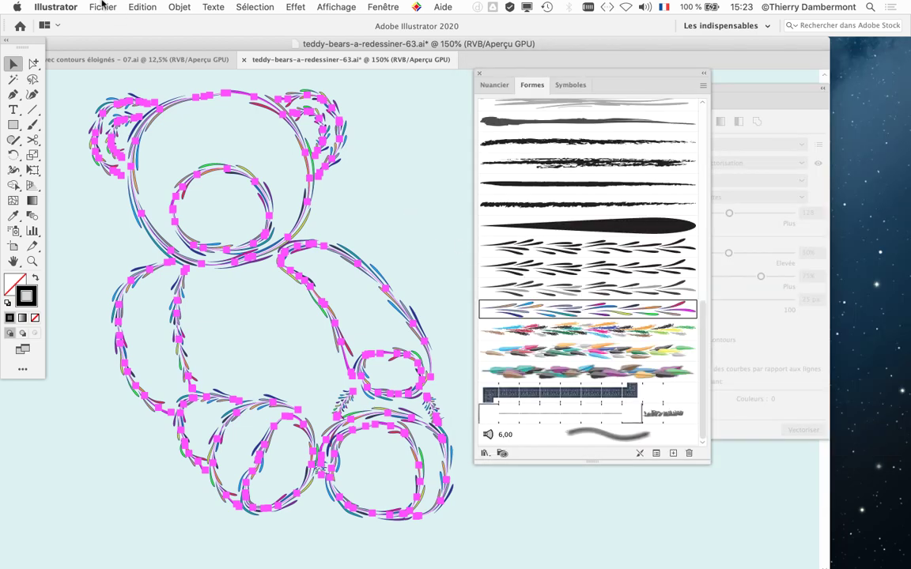
{"action": "left_click", "coordinate": [93, 5]}
{"action": "left_click", "coordinate": [134, 114]}
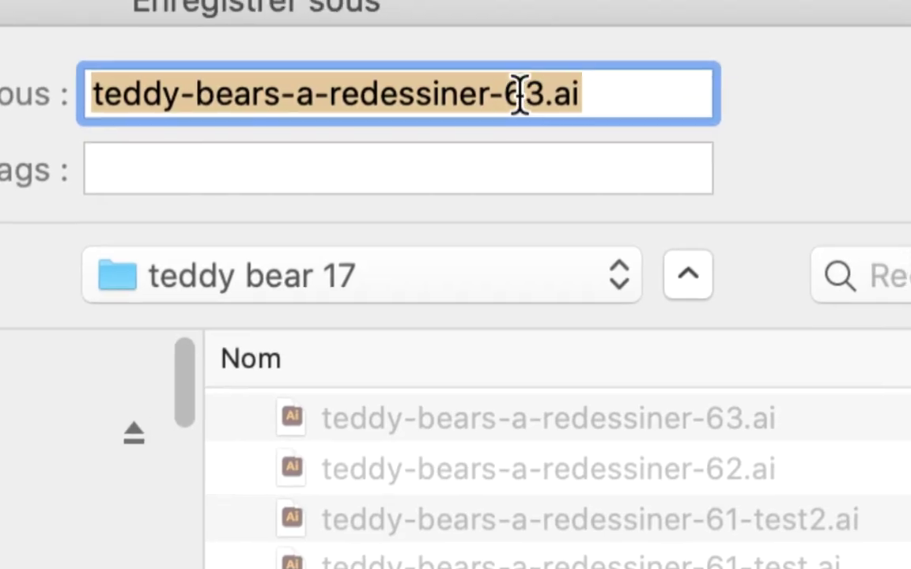
Save the drawing as teddy-bears-a-redessiner-64.ai in Illustrator 2020 format.
{"action": "left_click", "coordinate": [522, 95]}
{"action": "key", "text": "shift+Right"}
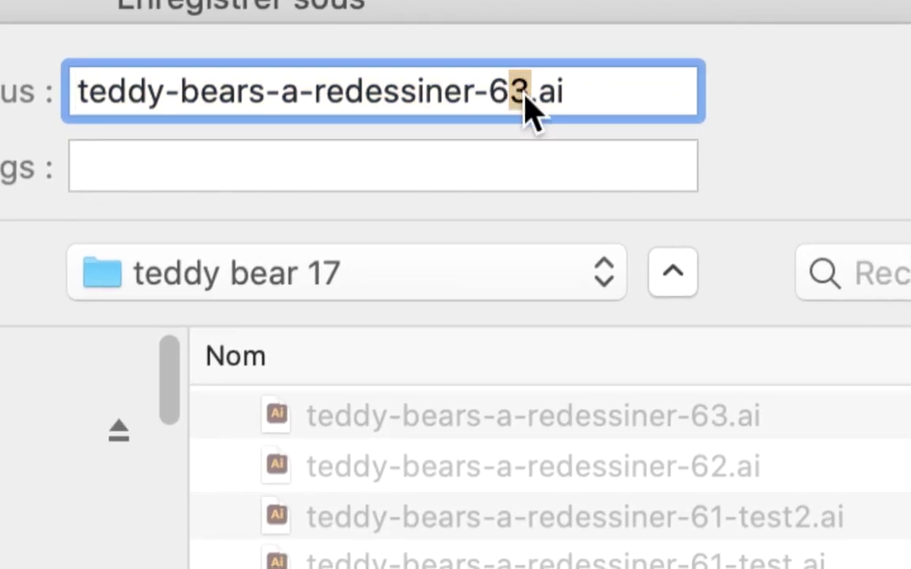
{"action": "type", "text": "4"}
{"action": "key", "text": "Return"}
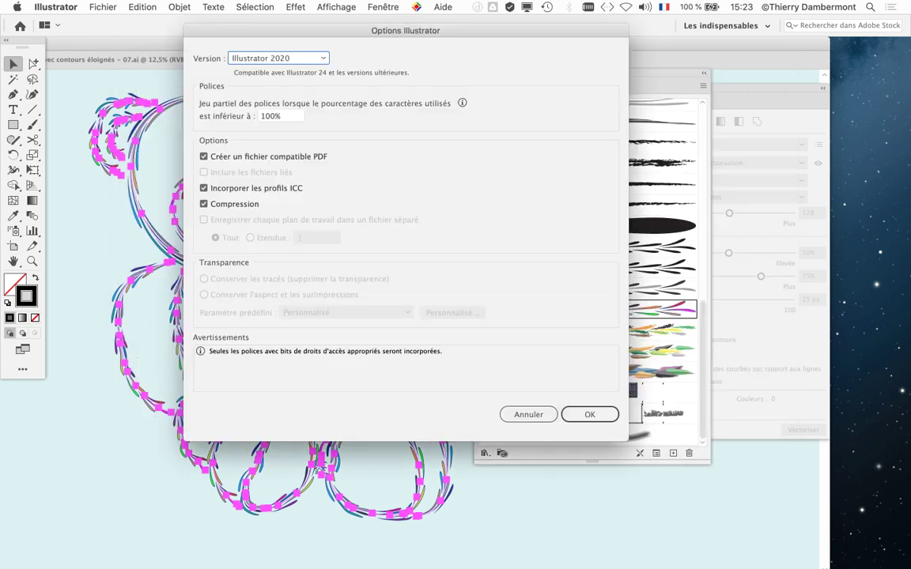
{"action": "key", "text": "Return"}
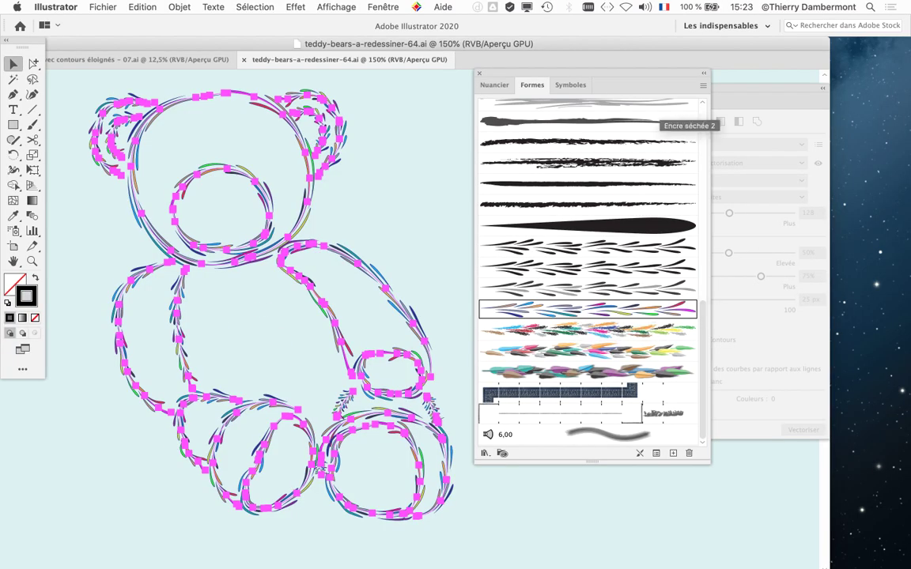
Switch the Brushes panel to list view and move it aside.
{"action": "left_click", "coordinate": [703, 85]}
{"action": "left_click", "coordinate": [743, 229]}
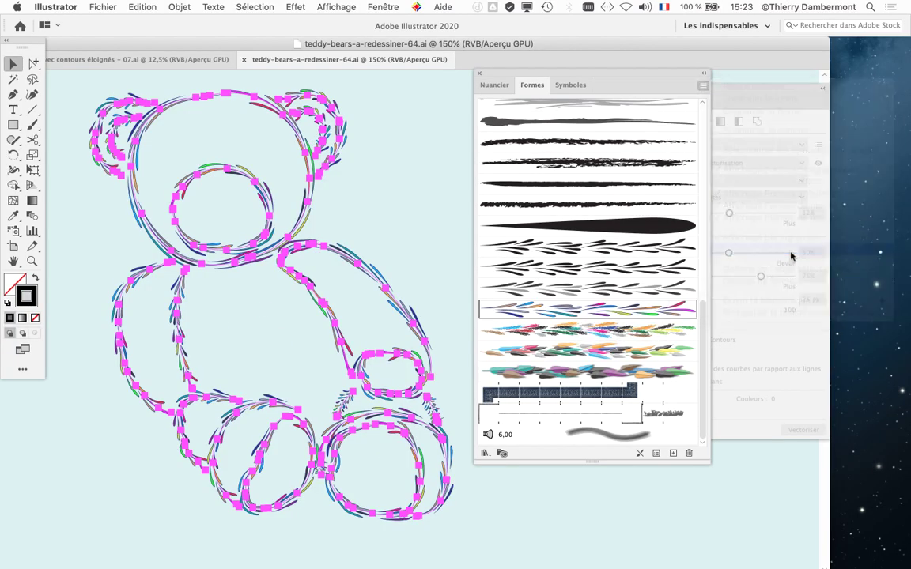
{"action": "scroll", "coordinate": [562, 354], "scroll_direction": "down", "scroll_amount": 3}
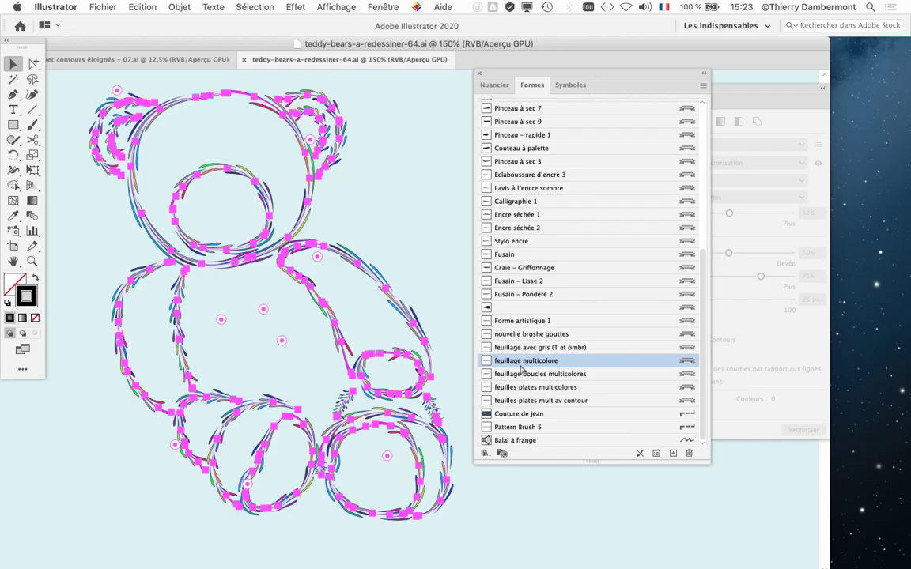
{"action": "left_click_drag", "start_coordinate": [474, 66], "coordinate": [574, 63]}
Deselect the bear, fit it in view, and close the Image Trace panel.
{"action": "left_click", "coordinate": [472, 136]}
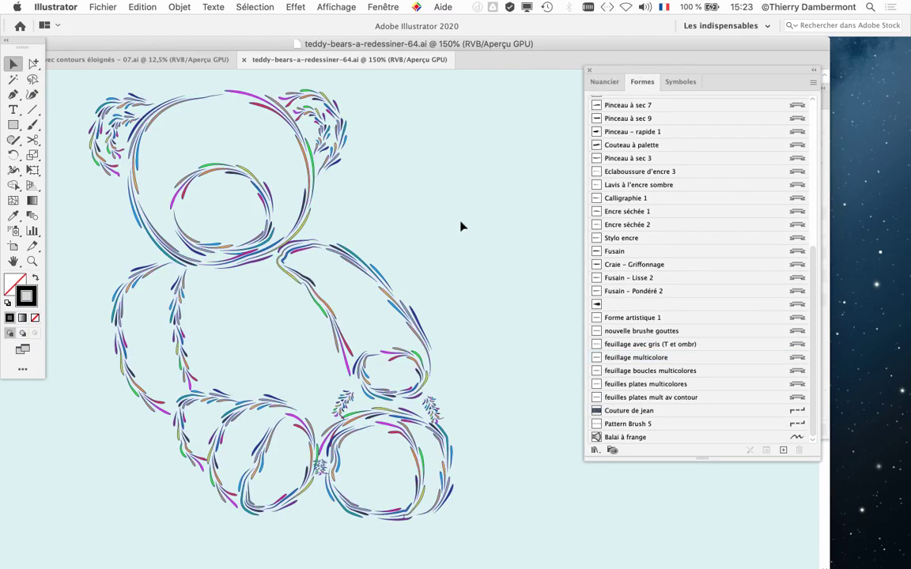
{"action": "key", "text": "ctrl+1"}
{"action": "left_click_drag", "start_coordinate": [371, 298], "coordinate": [484, 277]}
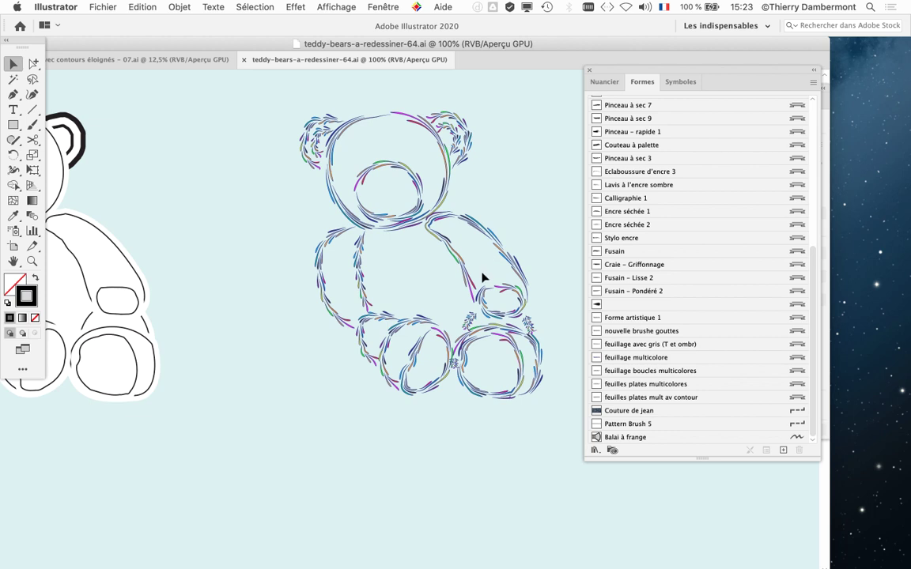
{"action": "scroll", "coordinate": [443, 300], "scroll_direction": "right", "scroll_amount": 3}
{"action": "scroll", "coordinate": [398, 320], "scroll_direction": "right", "scroll_amount": 4}
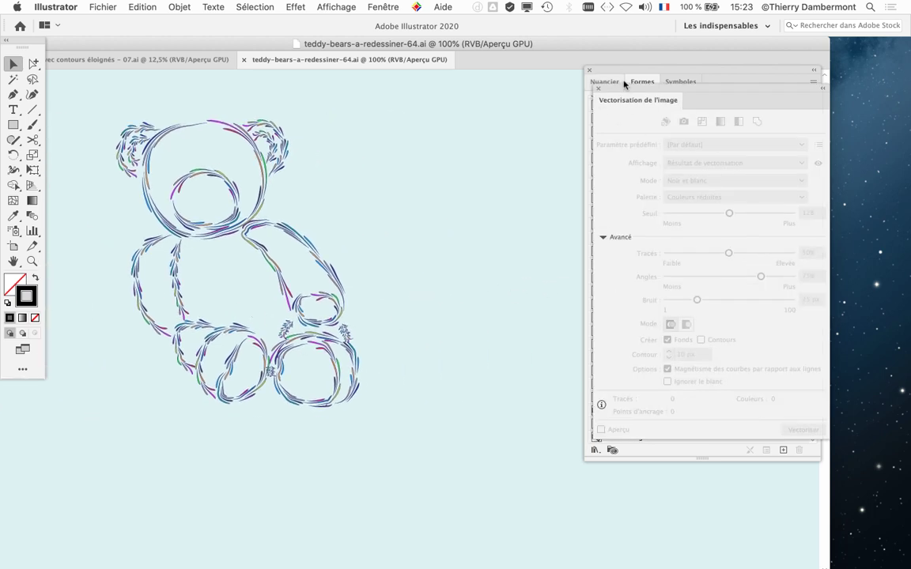
{"action": "left_click", "coordinate": [600, 89]}
{"action": "left_click_drag", "start_coordinate": [601, 71], "coordinate": [536, 90]}
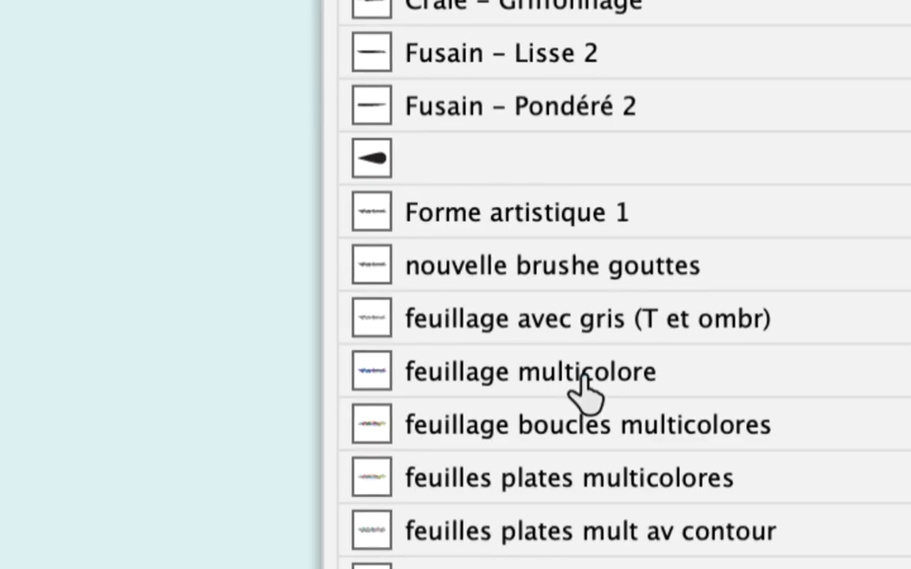
Check the feuillage multicolore brush options (35% width, stretch to fit) and confirm them.
{"action": "double_click", "coordinate": [584, 379]}
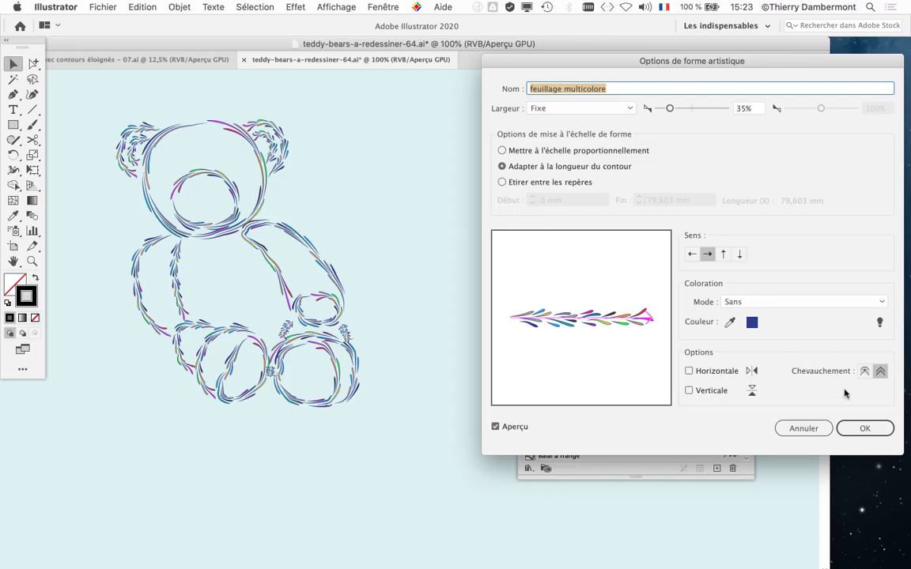
{"action": "left_click", "coordinate": [863, 428]}
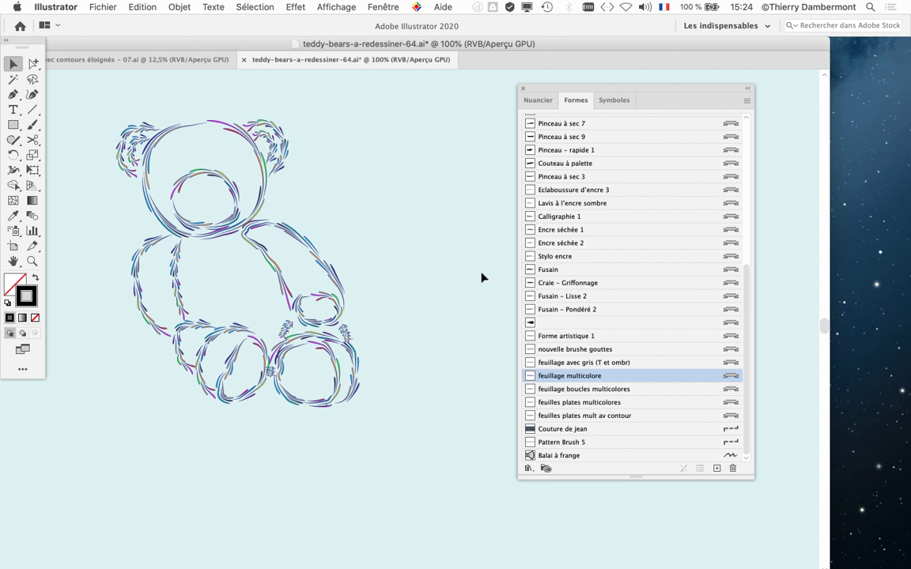
Move the Brushes panel aside and zoom in to 400% on the bear's leafy arm.
{"action": "left_click_drag", "start_coordinate": [575, 88], "coordinate": [693, 92]}
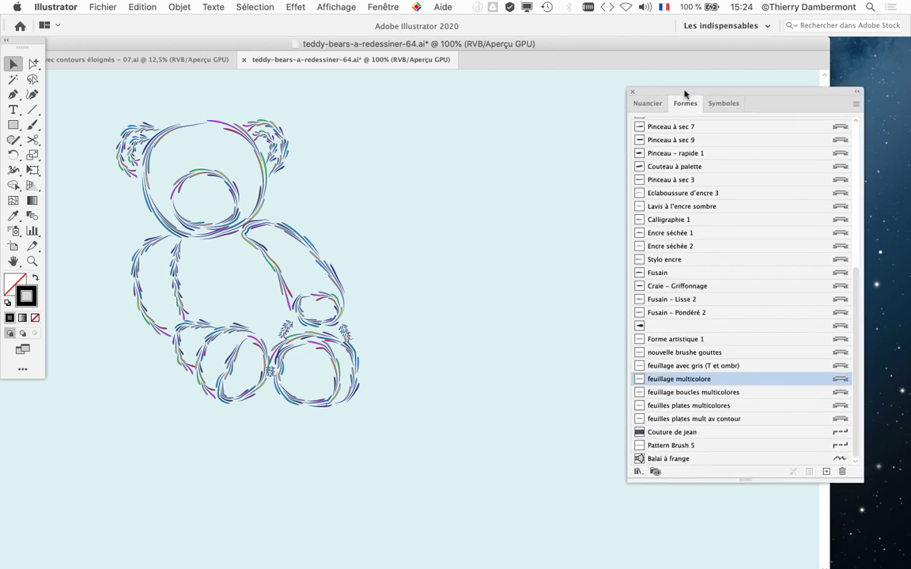
{"action": "left_click_drag", "start_coordinate": [435, 281], "coordinate": [530, 316]}
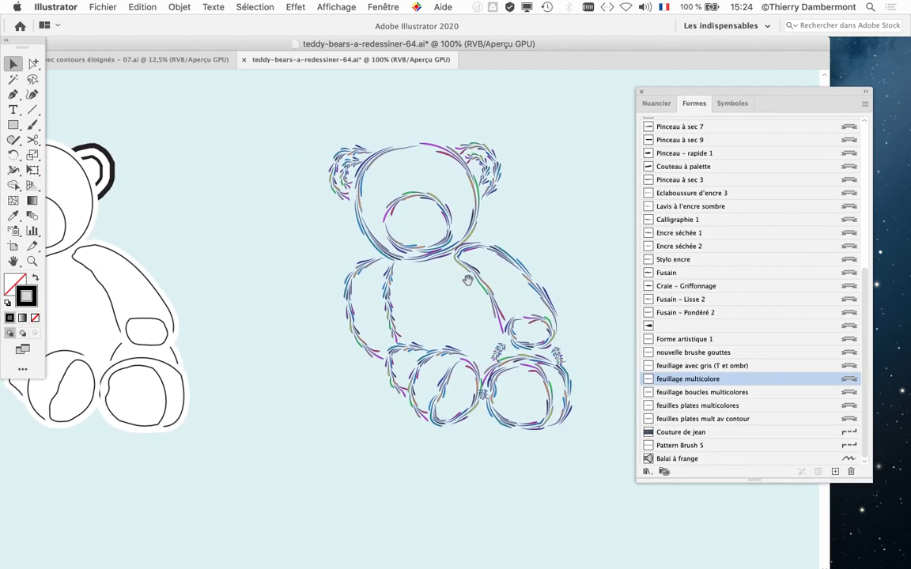
{"action": "scroll", "coordinate": [529, 377], "scroll_direction": "up", "scroll_amount": 1}
{"action": "scroll", "coordinate": [530, 377], "scroll_direction": "up", "scroll_amount": 1}
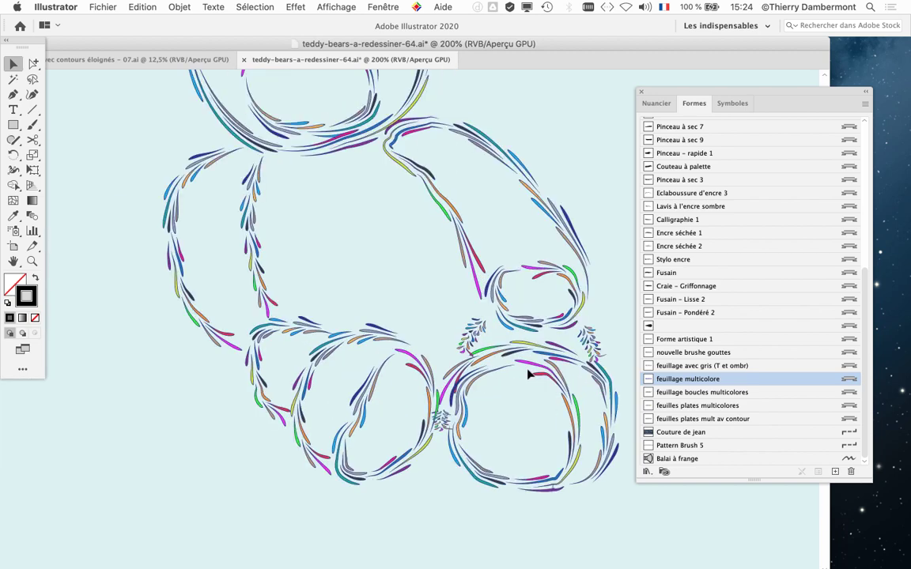
{"action": "scroll", "coordinate": [530, 375], "scroll_direction": "down", "scroll_amount": 1}
{"action": "scroll", "coordinate": [529, 375], "scroll_direction": "down", "scroll_amount": 1}
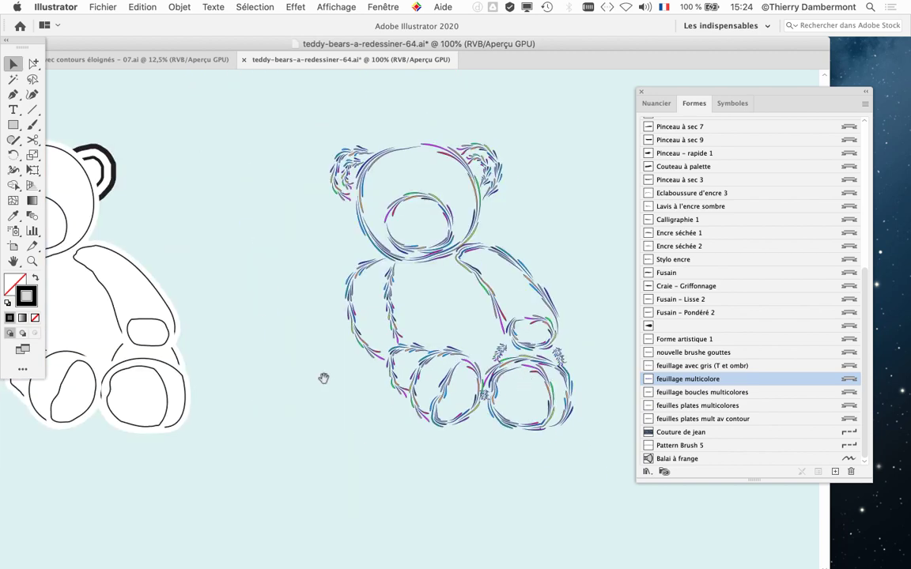
{"action": "left_click_drag", "start_coordinate": [540, 358], "coordinate": [335, 349]}
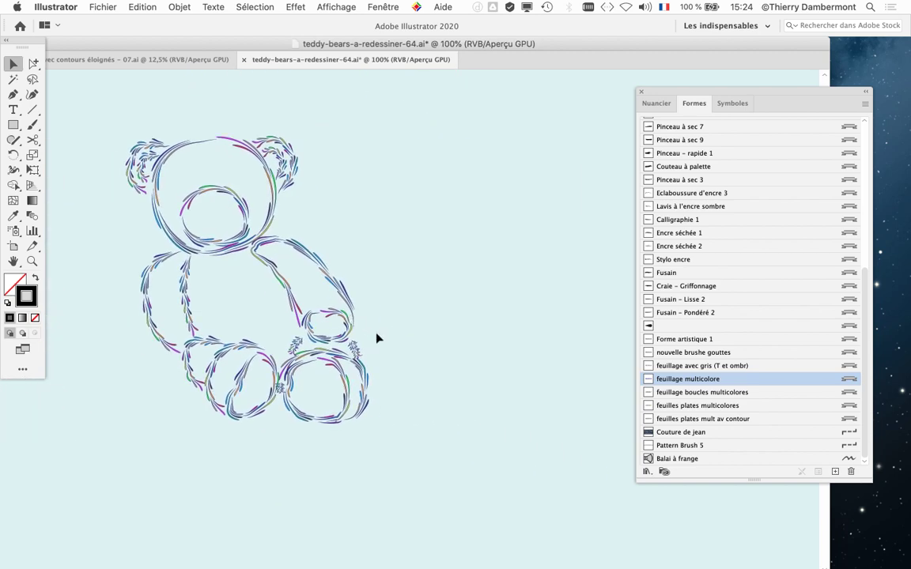
{"action": "scroll", "coordinate": [350, 279], "scroll_direction": "up", "scroll_amount": 1}
{"action": "scroll", "coordinate": [316, 289], "scroll_direction": "up", "scroll_amount": 1}
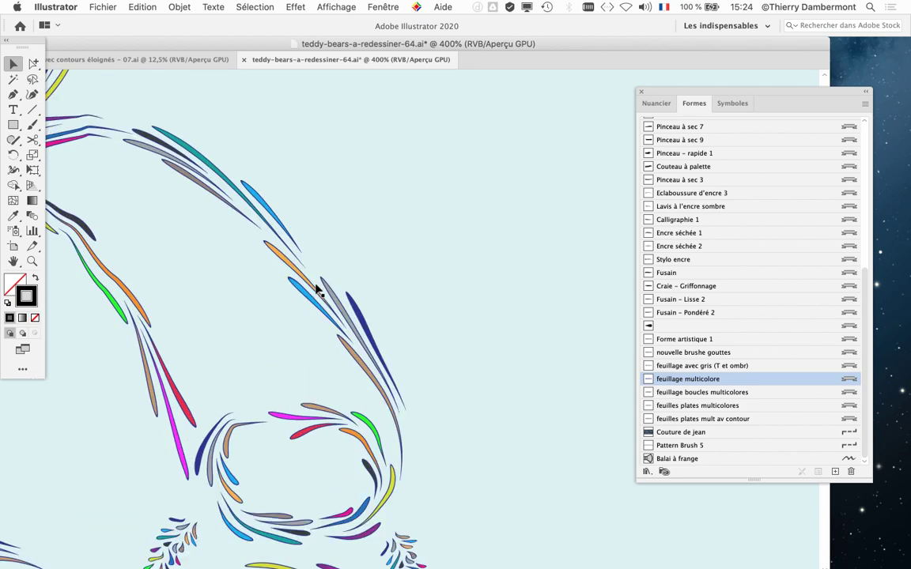
Select the whole bear and undock the tools panel to uncover the document tabs.
{"action": "left_click", "coordinate": [434, 206]}
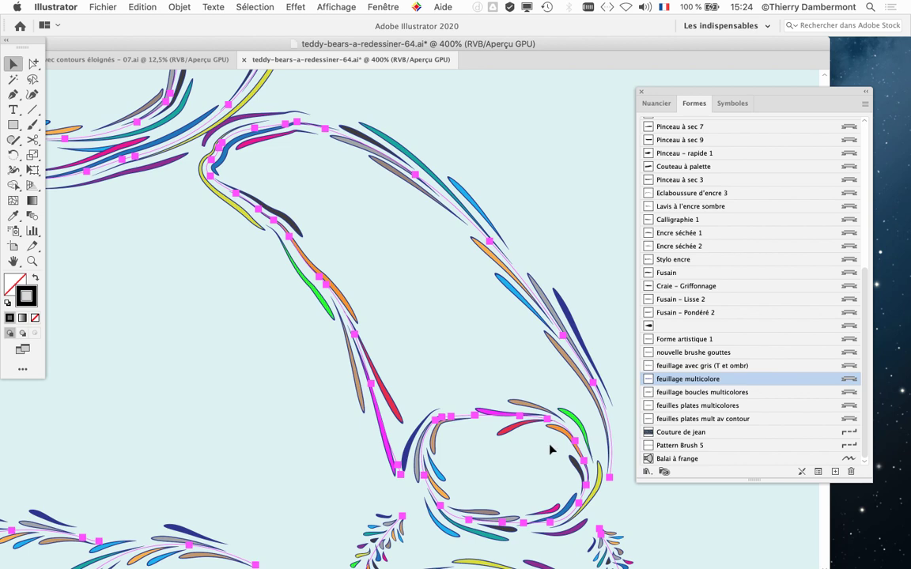
{"action": "scroll", "coordinate": [396, 281], "scroll_direction": "down", "scroll_amount": 2}
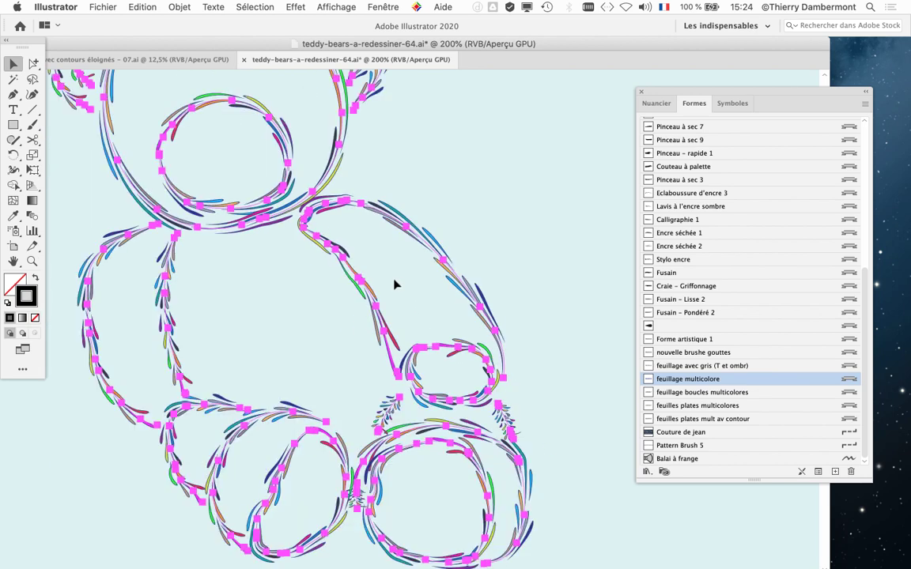
{"action": "scroll", "coordinate": [395, 283], "scroll_direction": "down", "scroll_amount": 1}
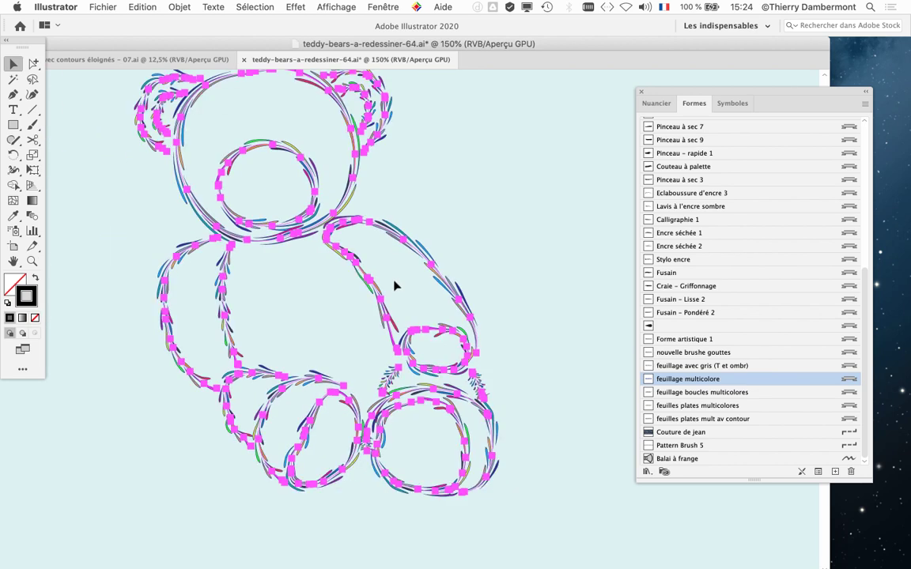
{"action": "left_click", "coordinate": [451, 283]}
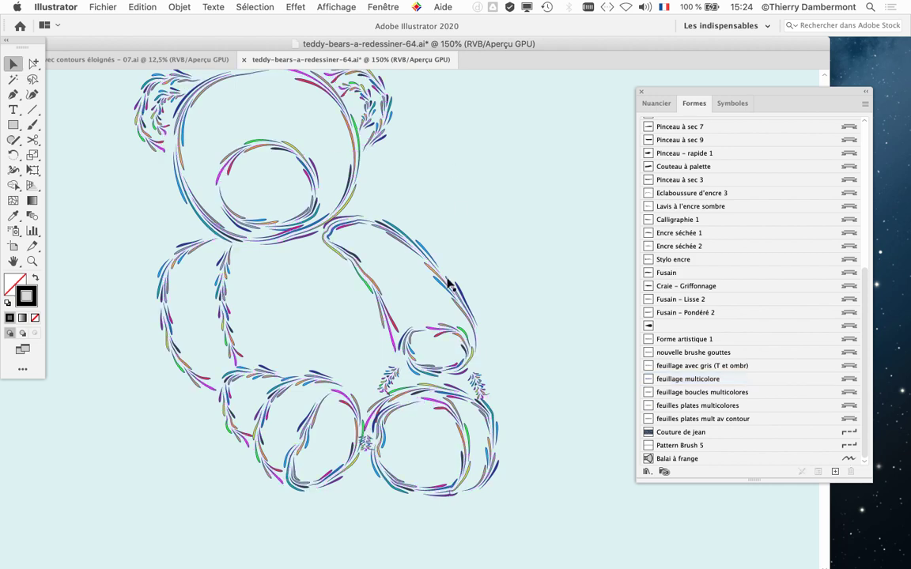
{"action": "left_click", "coordinate": [386, 182]}
{"action": "left_click", "coordinate": [423, 258]}
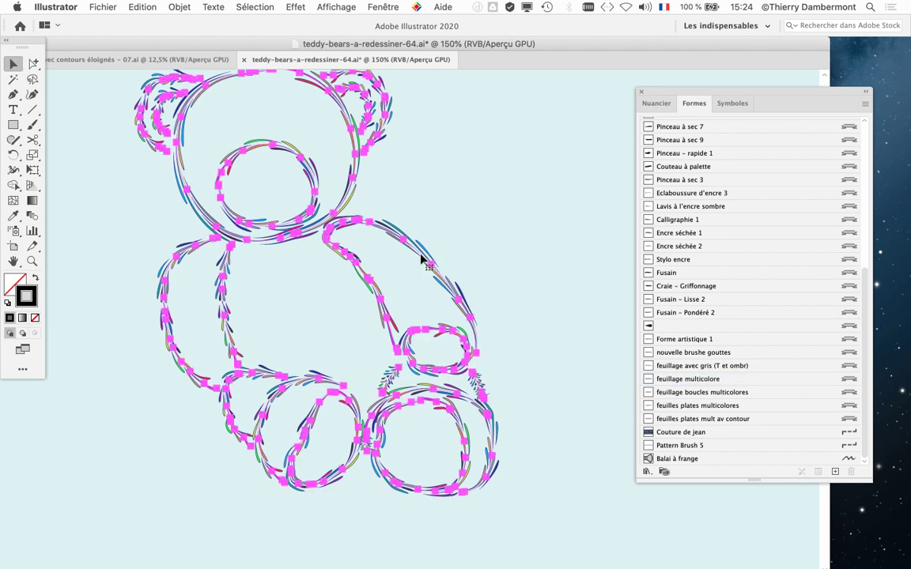
{"action": "left_click_drag", "start_coordinate": [32, 41], "coordinate": [84, 79]}
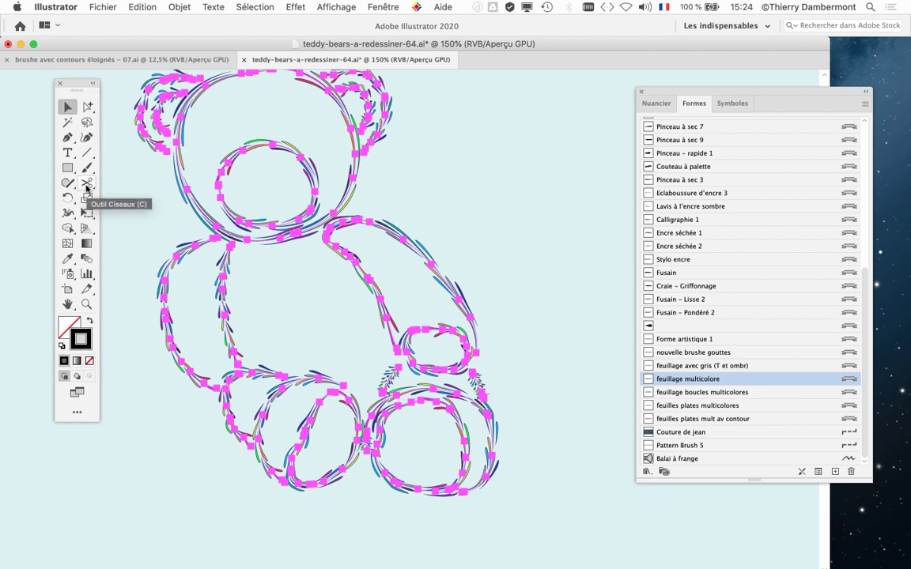
{"action": "scroll", "coordinate": [339, 258], "scroll_direction": "down", "scroll_amount": 1}
{"action": "scroll", "coordinate": [339, 259], "scroll_direction": "down", "scroll_amount": 1}
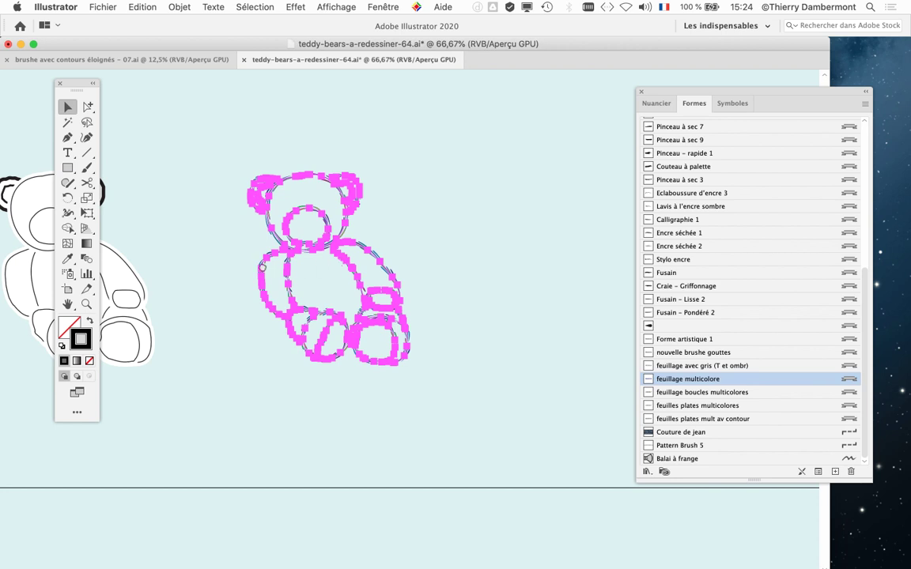
Alt-drag a copy of the bear to the right of the original and zoom back in.
{"action": "left_click_drag", "start_coordinate": [208, 170], "coordinate": [484, 168]}
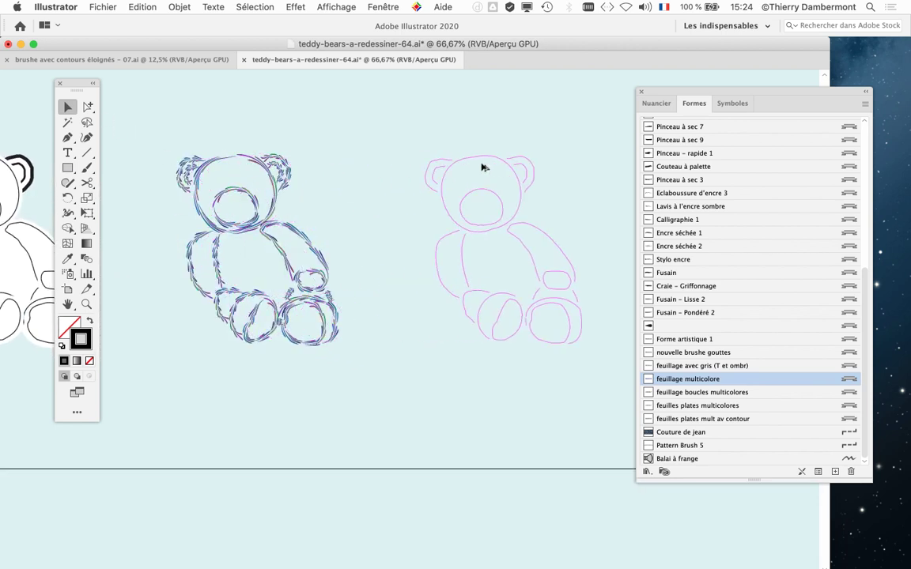
{"action": "left_click_drag", "start_coordinate": [452, 307], "coordinate": [250, 320]}
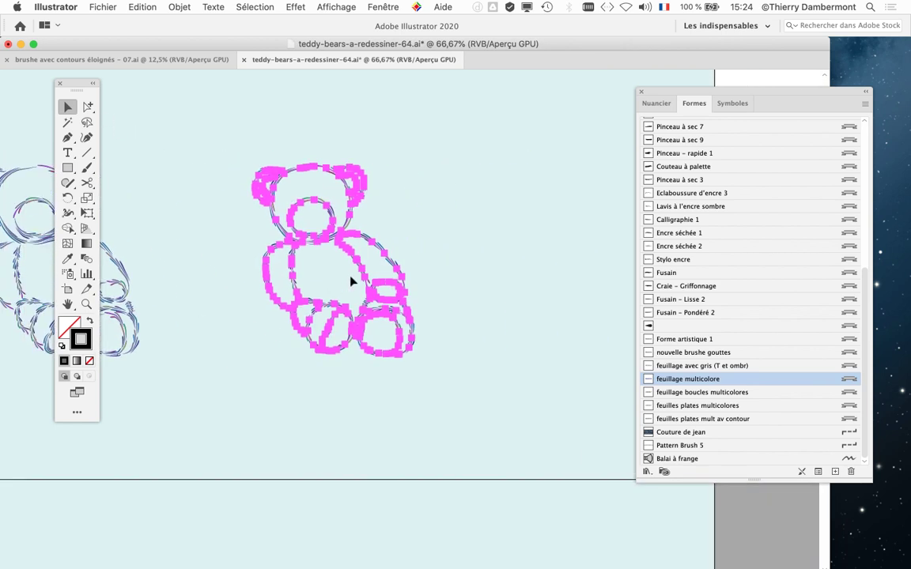
{"action": "scroll", "coordinate": [350, 281], "scroll_direction": "up", "scroll_amount": 1}
{"action": "scroll", "coordinate": [350, 281], "scroll_direction": "up", "scroll_amount": 1}
{"action": "scroll", "coordinate": [276, 204], "scroll_direction": "up", "scroll_amount": 2}
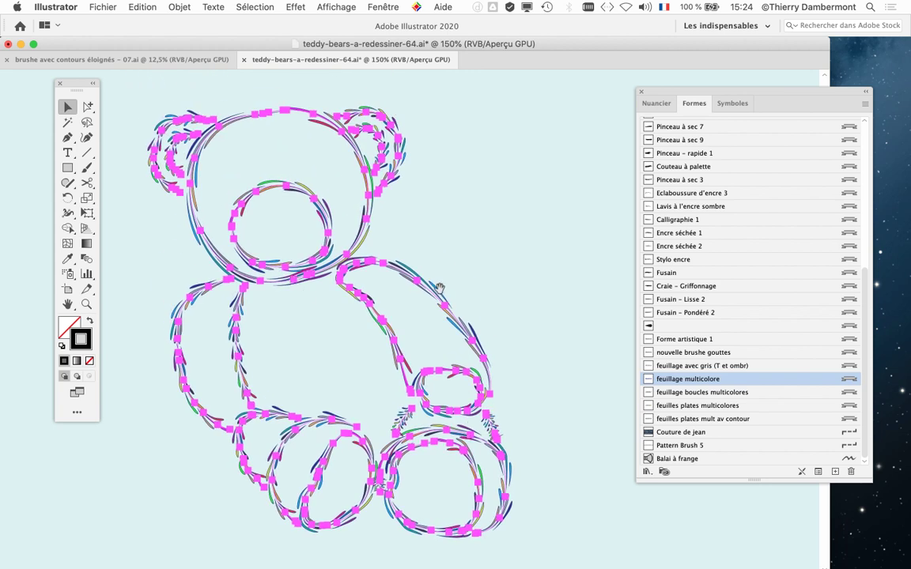
{"action": "left_click", "coordinate": [84, 184]}
Cut the arm outline where it meets the head.
{"action": "left_click", "coordinate": [84, 186]}
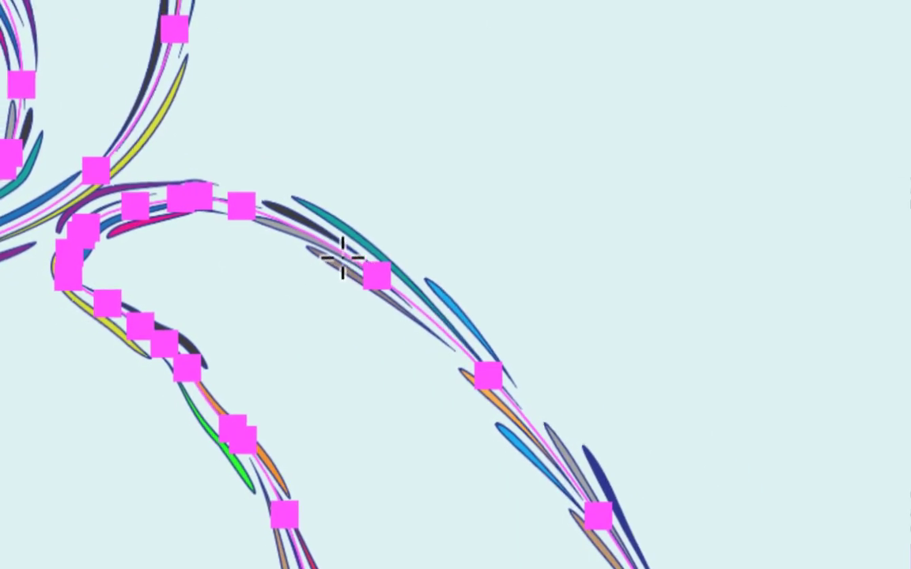
{"action": "left_click", "coordinate": [342, 256]}
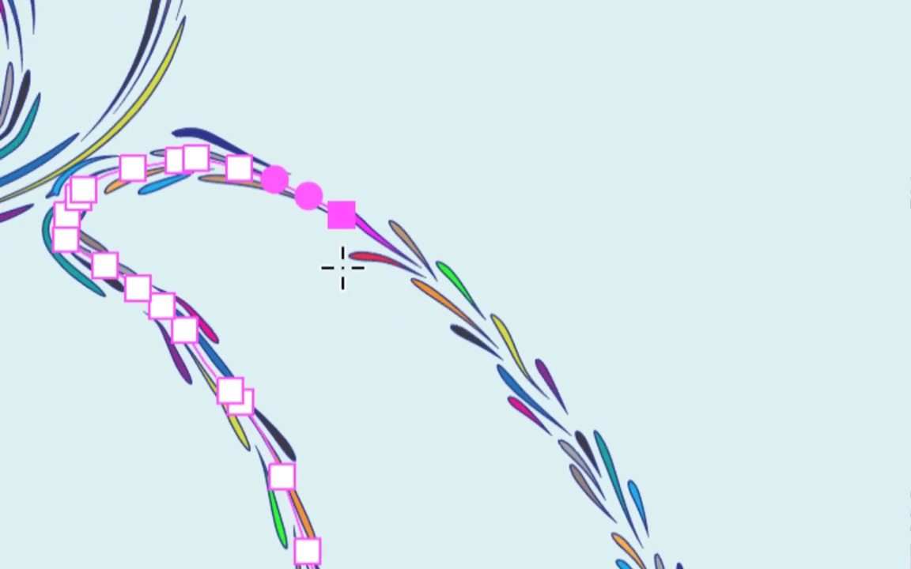
{"action": "key", "text": "n"}
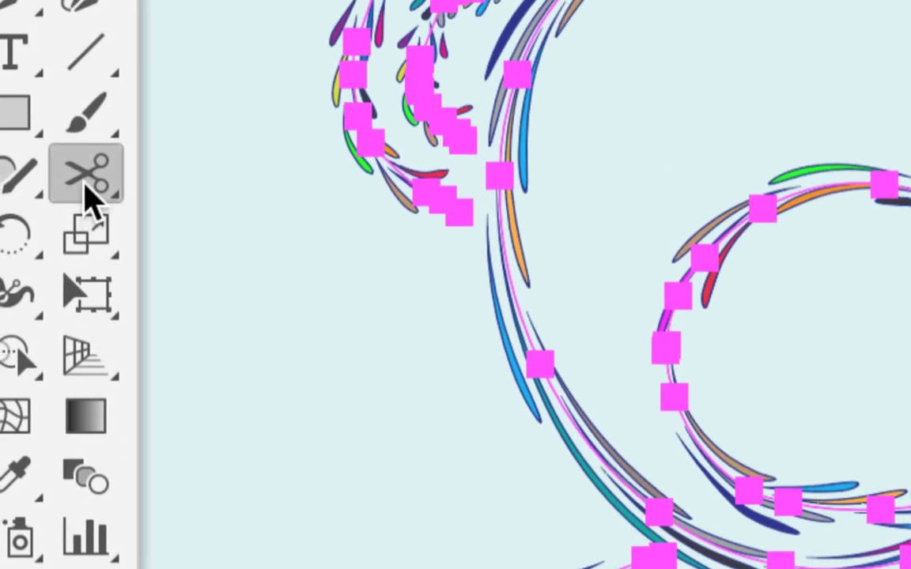
Choose the Scissors tool from the Eraser flyout and cut the upper outline path.
{"action": "left_click", "coordinate": [85, 185]}
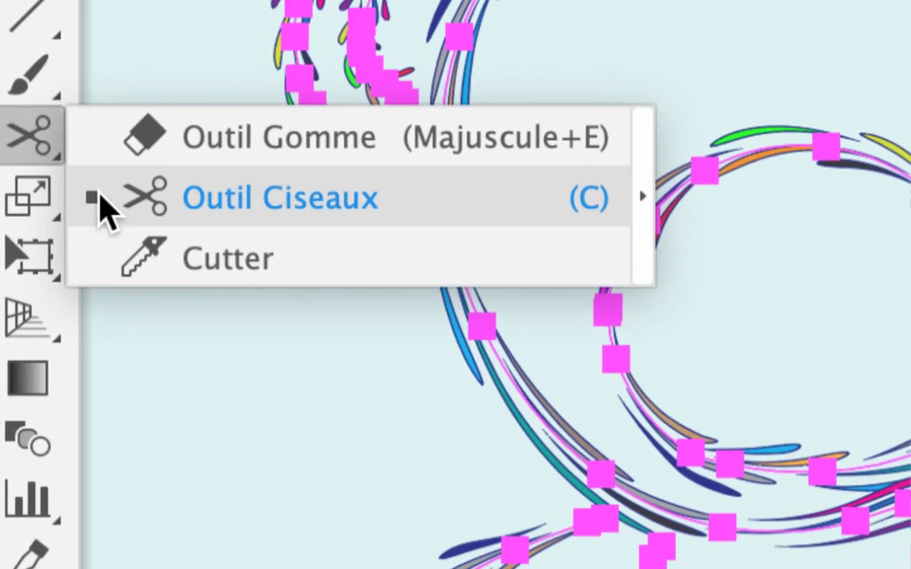
{"action": "left_click", "coordinate": [163, 237]}
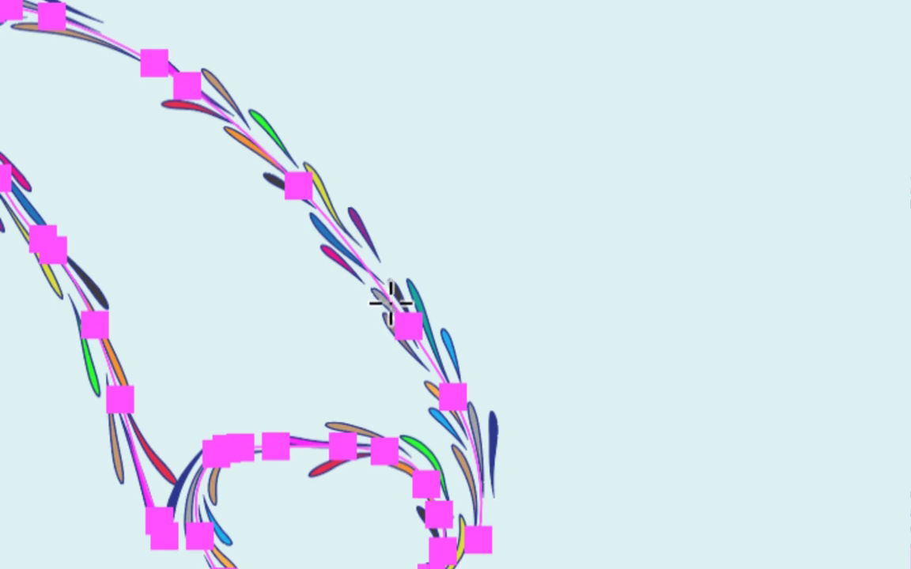
{"action": "left_click", "coordinate": [391, 302]}
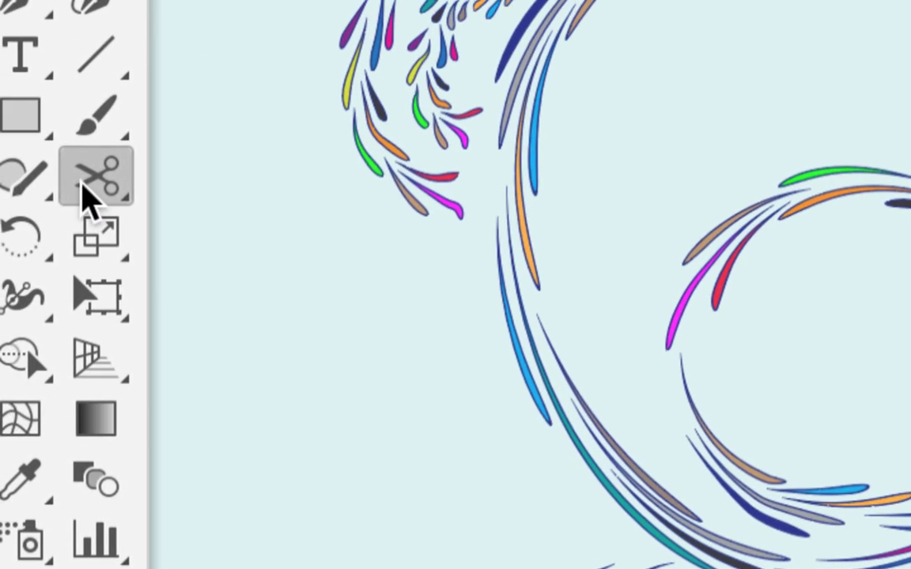
{"action": "left_click", "coordinate": [84, 186]}
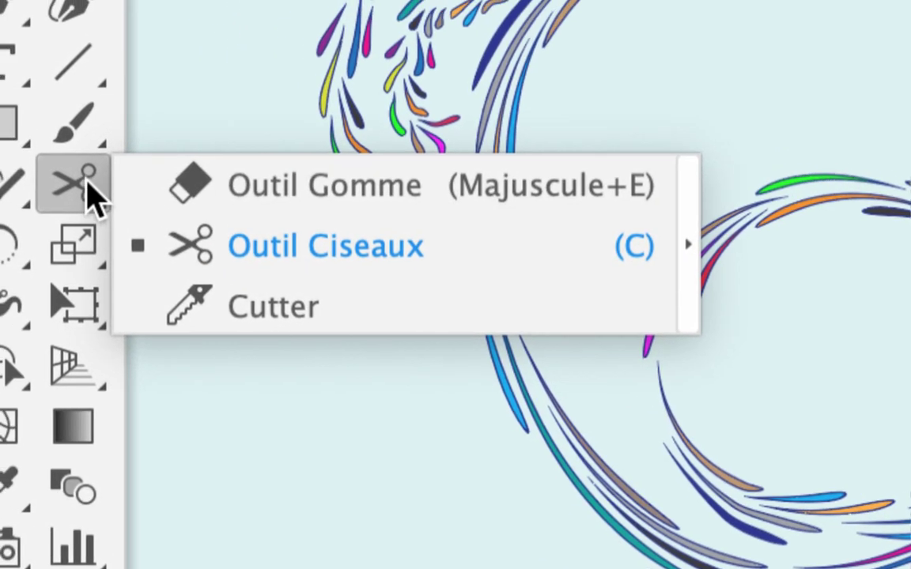
Cut the inner face circle at three crossing points, reselecting all to check anchors.
{"action": "left_click", "coordinate": [93, 190]}
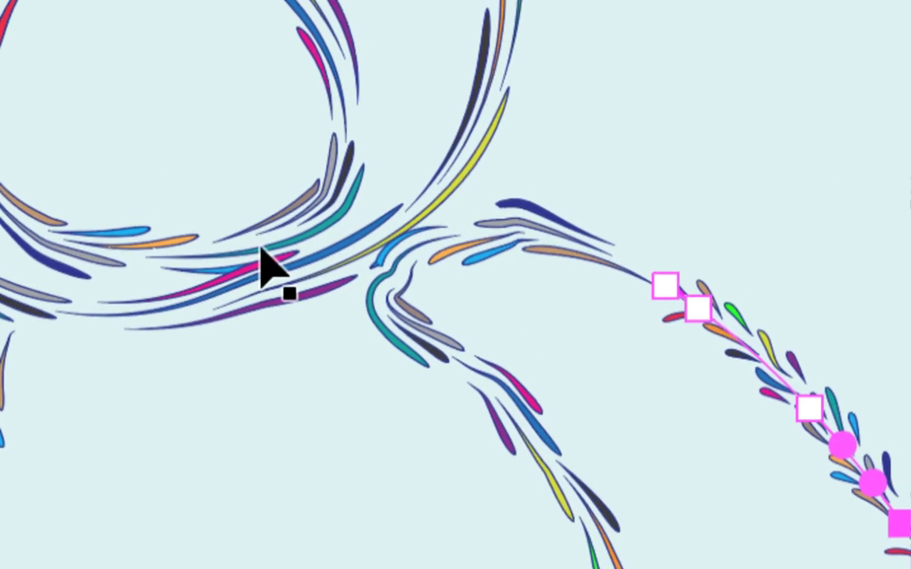
{"action": "key", "text": "ctrl+a"}
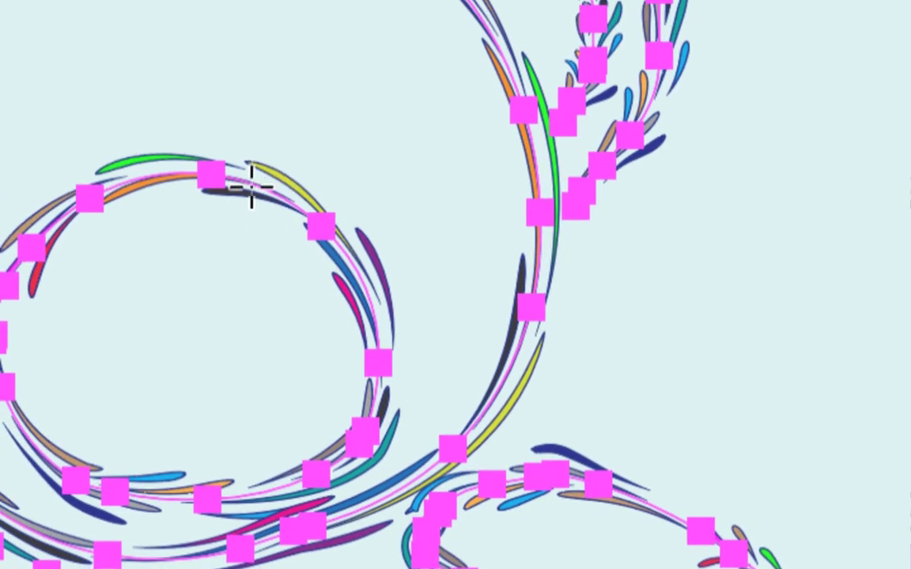
{"action": "left_click", "coordinate": [248, 183]}
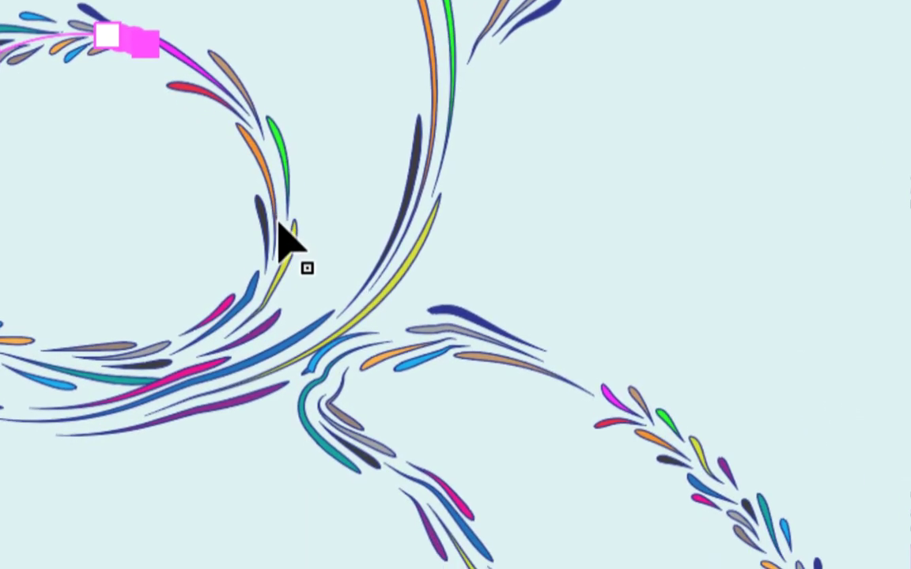
{"action": "key", "text": "ctrl+a"}
{"action": "left_click", "coordinate": [276, 230]}
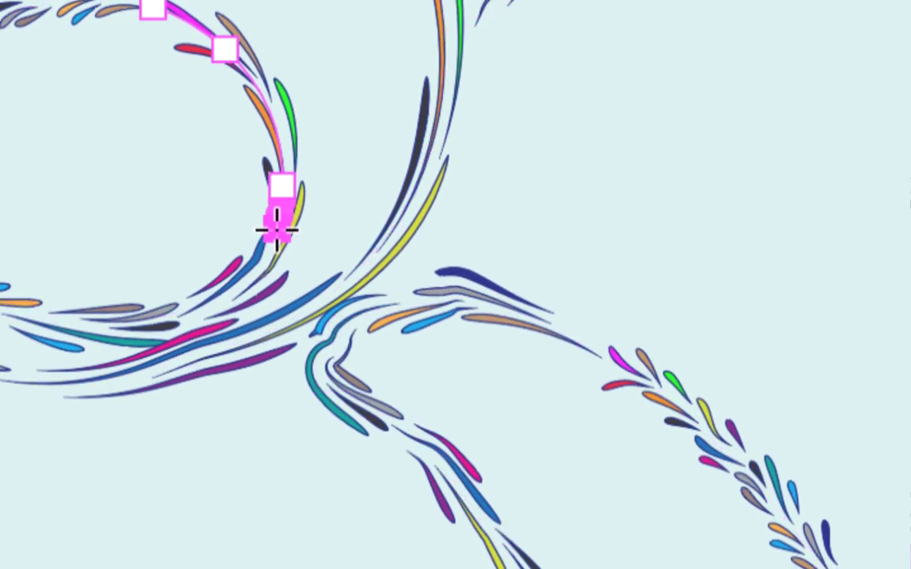
{"action": "key", "text": "ctrl+a"}
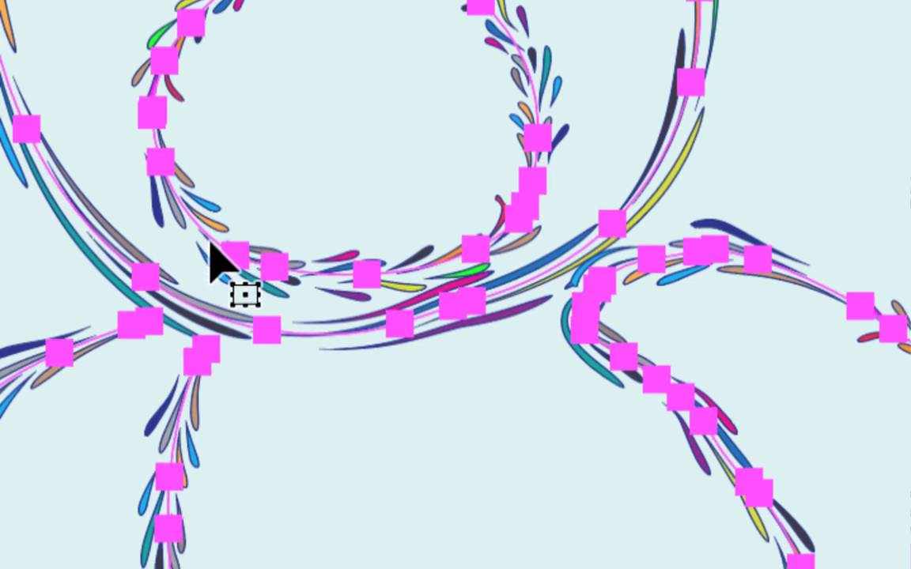
{"action": "left_click", "coordinate": [212, 244]}
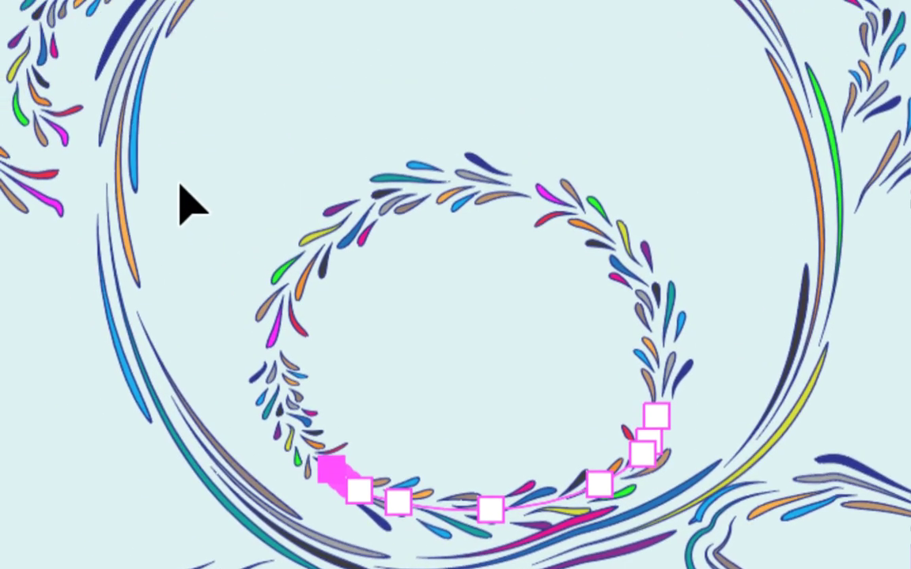
{"action": "key", "text": "ctrl+a"}
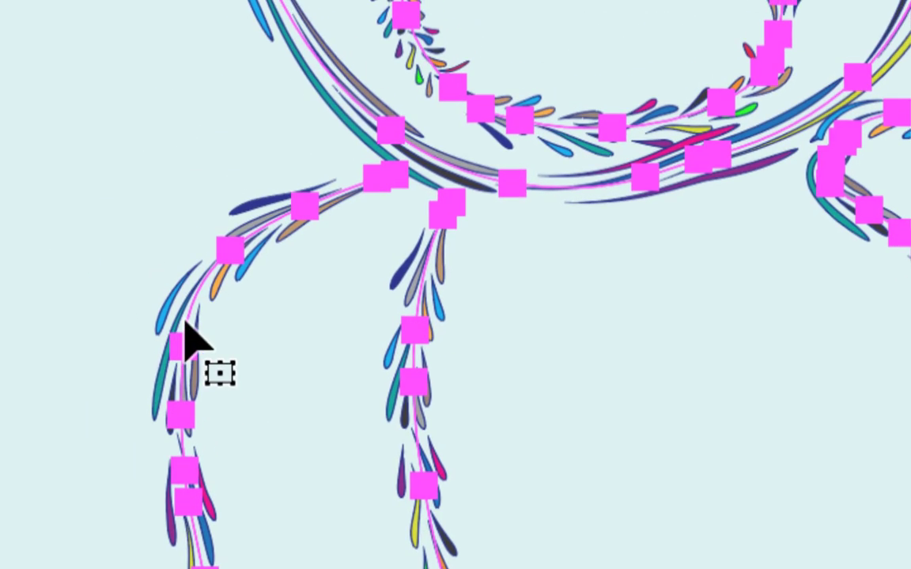
Cut the arm and leg outlines where they meet the body.
{"action": "left_click", "coordinate": [184, 319]}
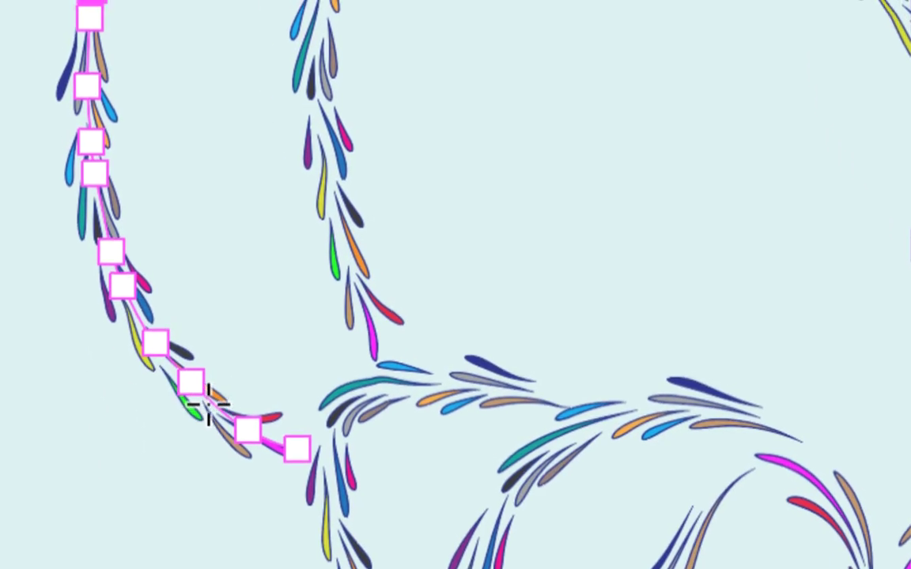
{"action": "left_click", "coordinate": [207, 399]}
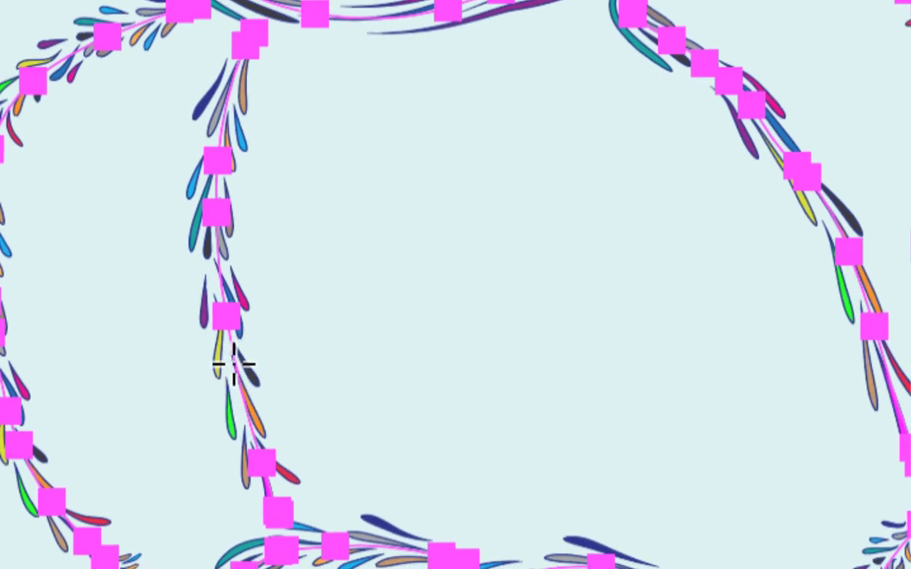
{"action": "left_click", "coordinate": [234, 364]}
{"action": "left_click", "coordinate": [265, 403]}
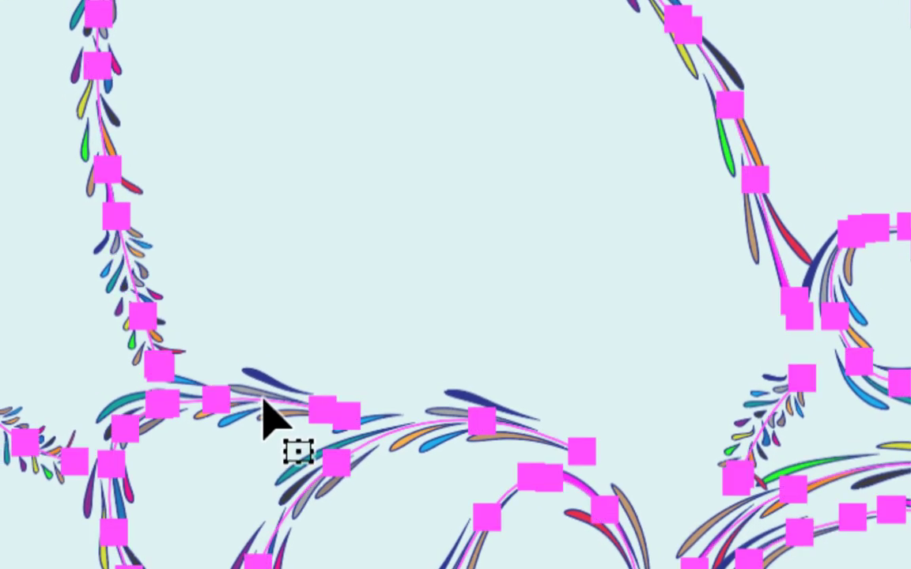
{"action": "left_click", "coordinate": [261, 399]}
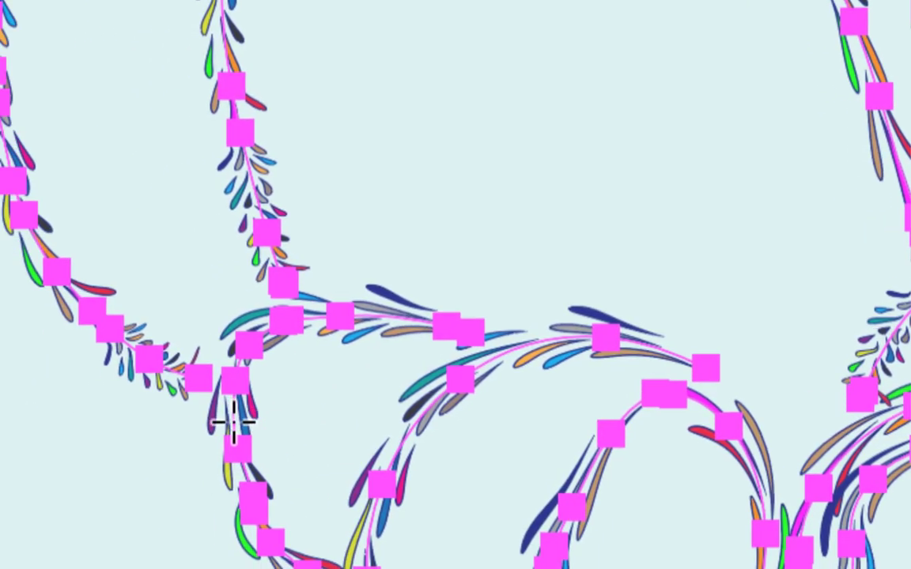
Cut the foot outline, lower loop and inner circle at their crossings.
{"action": "left_click", "coordinate": [234, 423]}
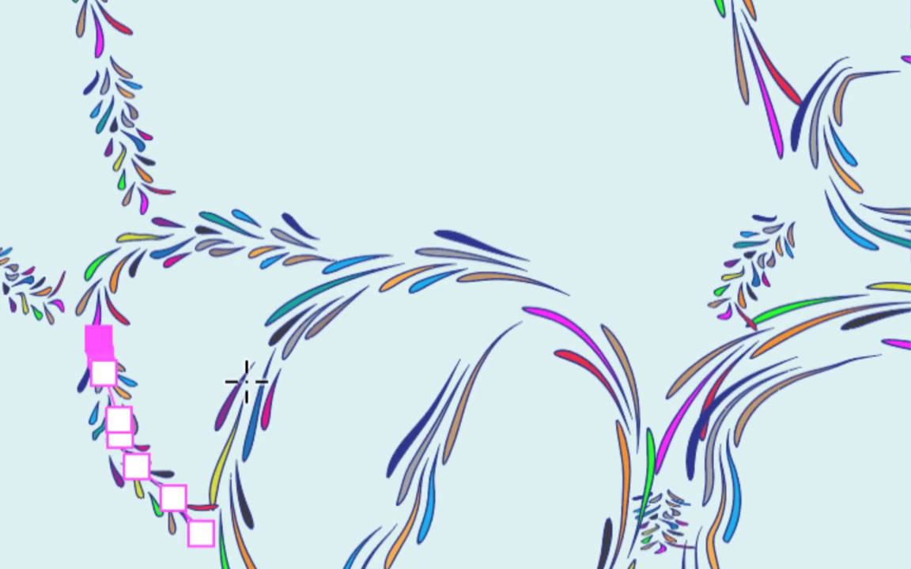
{"action": "left_click", "coordinate": [247, 382]}
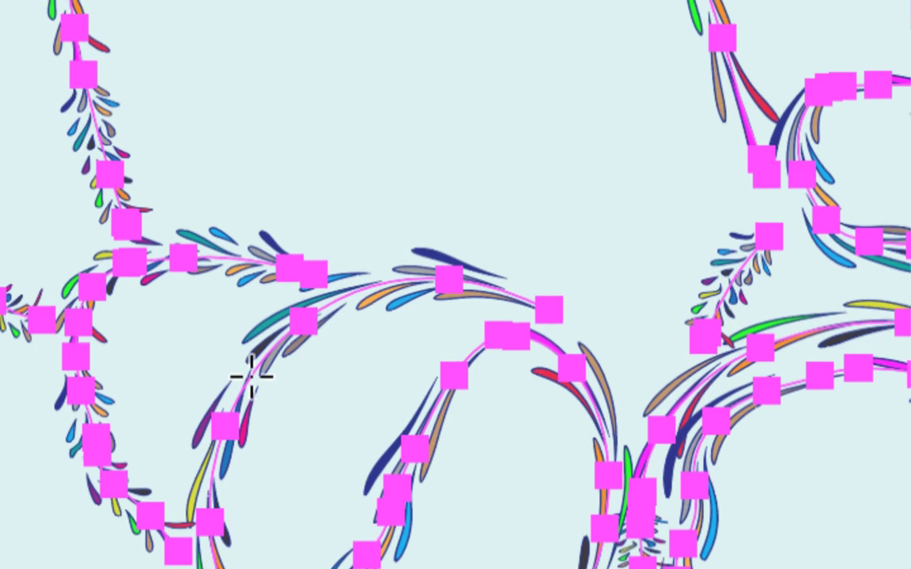
{"action": "left_click", "coordinate": [250, 377]}
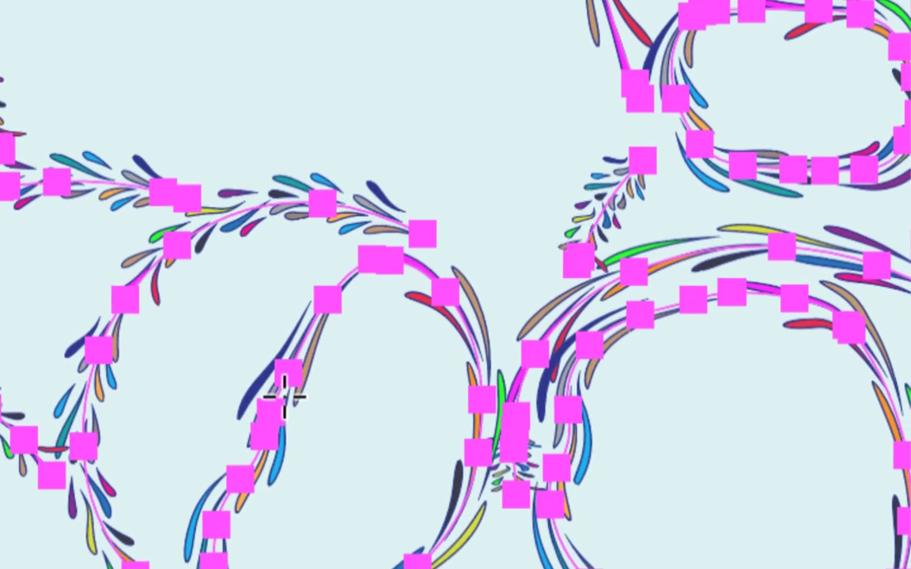
{"action": "left_click", "coordinate": [282, 392]}
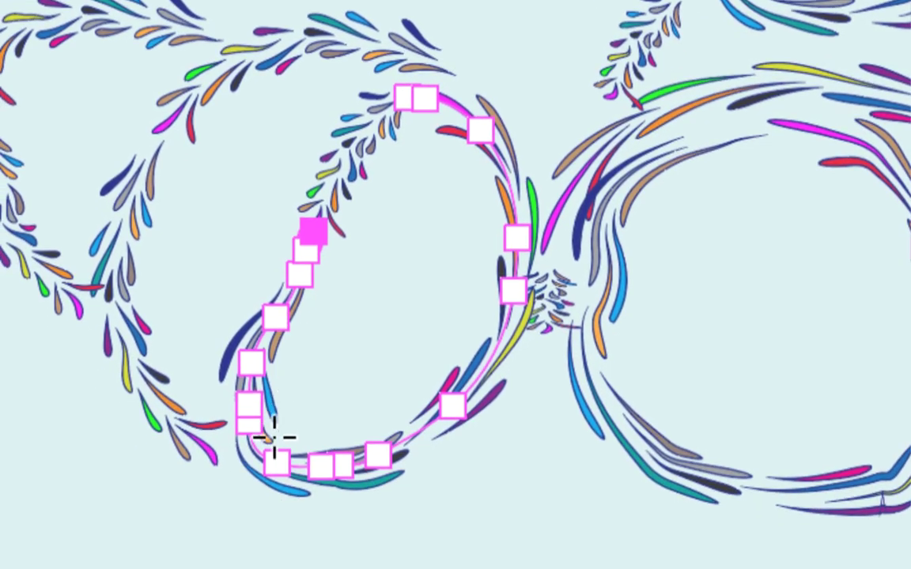
{"action": "left_click", "coordinate": [302, 433]}
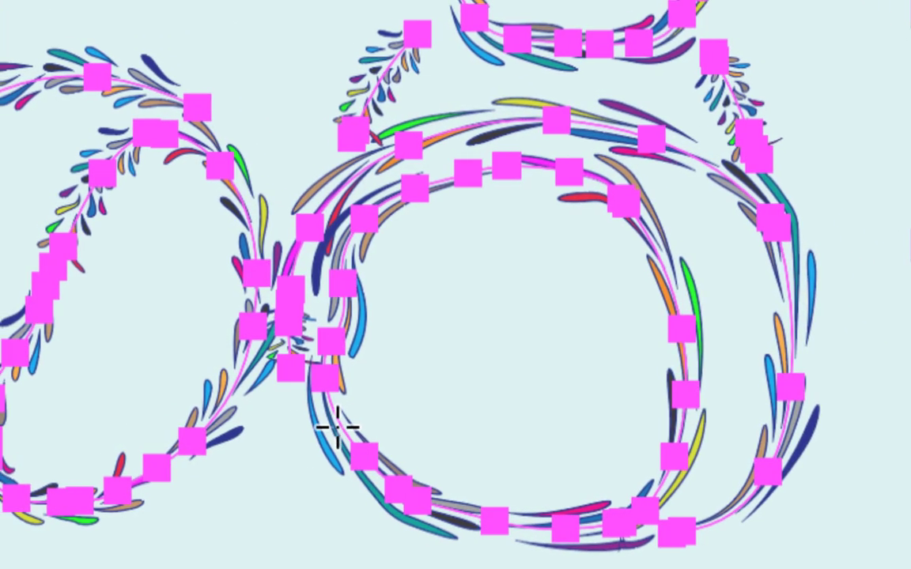
{"action": "left_click", "coordinate": [338, 428]}
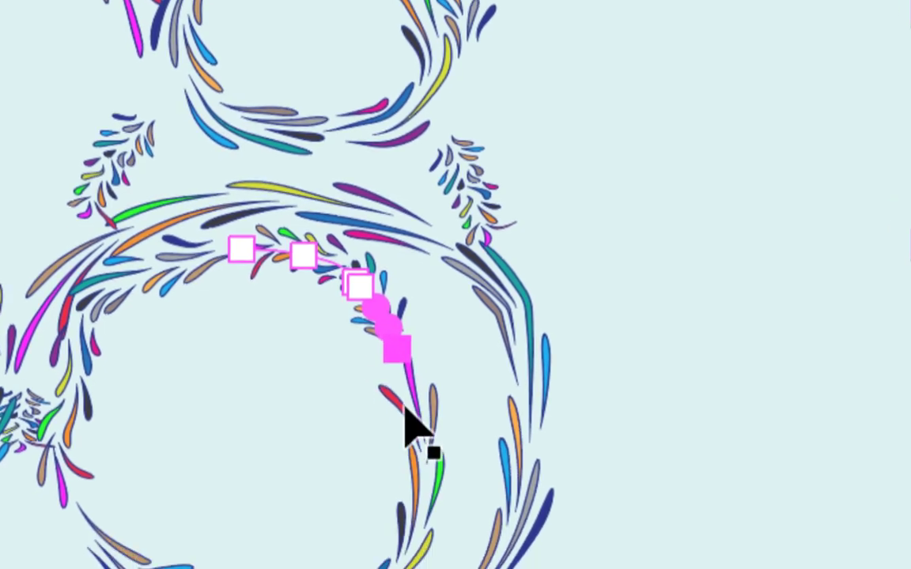
Cut the outer circle, and the paw outline where it crosses the arm.
{"action": "scroll", "coordinate": [413, 431], "scroll_direction": "down", "scroll_amount": 5}
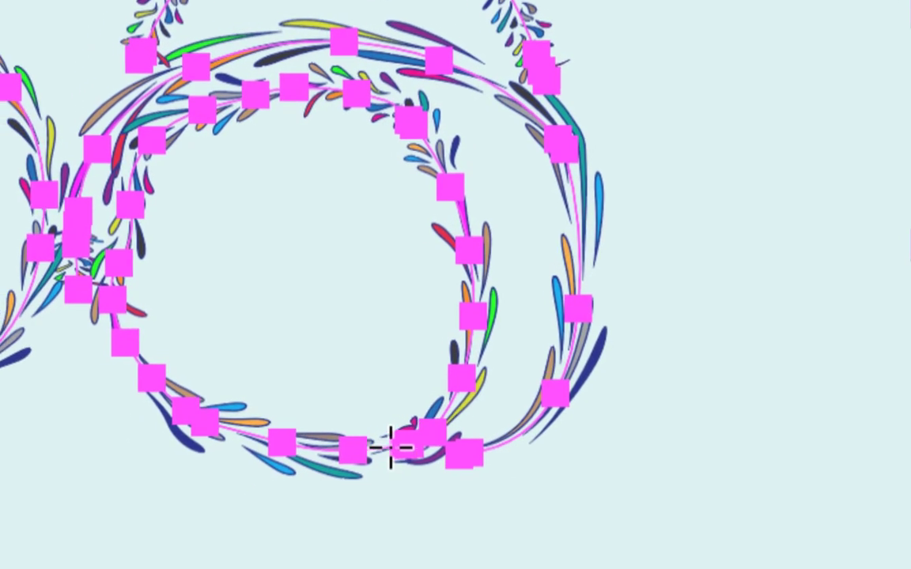
{"action": "scroll", "coordinate": [392, 448], "scroll_direction": "left", "scroll_amount": 3}
{"action": "scroll", "coordinate": [388, 451], "scroll_direction": "right", "scroll_amount": 1}
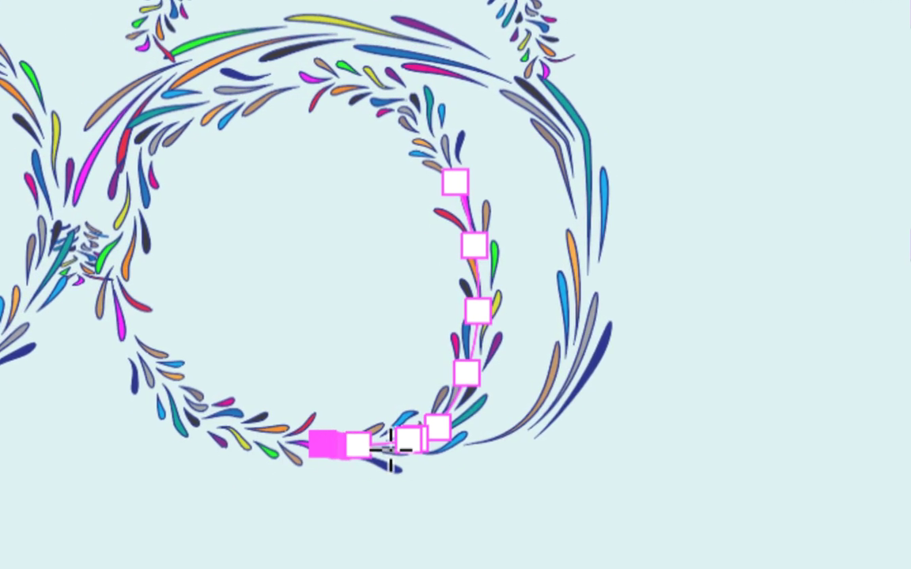
{"action": "scroll", "coordinate": [411, 456], "scroll_direction": "right", "scroll_amount": 3}
{"action": "scroll", "coordinate": [419, 441], "scroll_direction": "up", "scroll_amount": 1}
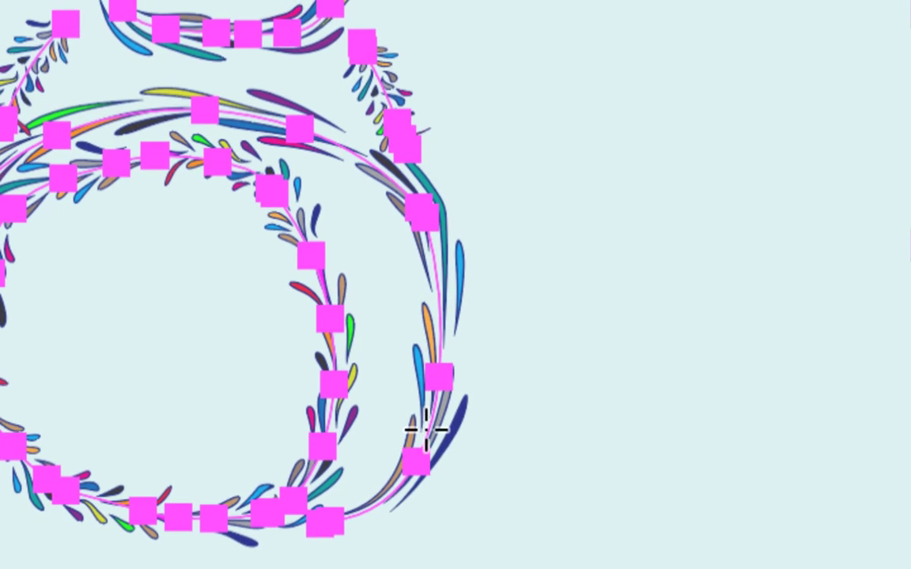
{"action": "left_click", "coordinate": [426, 430]}
{"action": "scroll", "coordinate": [427, 411], "scroll_direction": "up", "scroll_amount": 3}
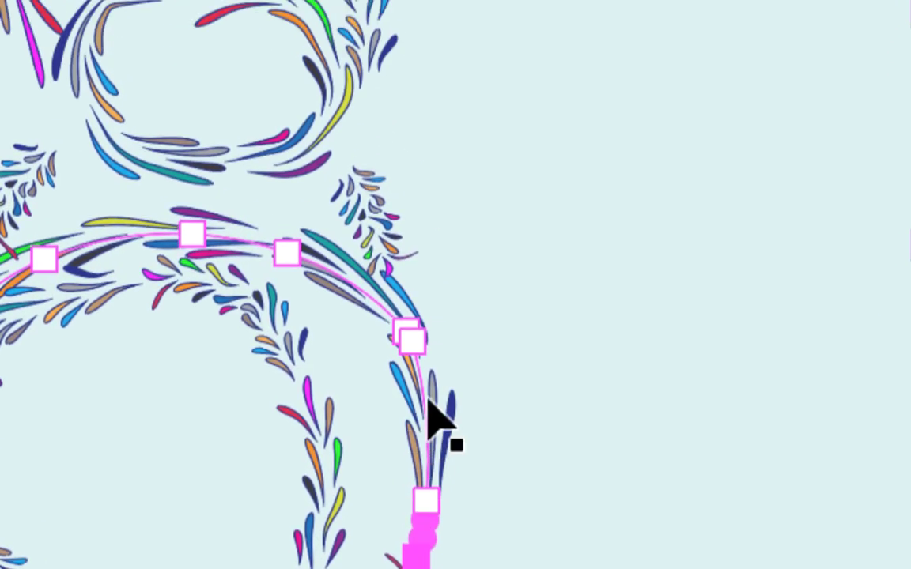
{"action": "scroll", "coordinate": [431, 413], "scroll_direction": "up", "scroll_amount": 1}
{"action": "scroll", "coordinate": [435, 417], "scroll_direction": "up", "scroll_amount": 2}
{"action": "scroll", "coordinate": [435, 417], "scroll_direction": "left", "scroll_amount": 1}
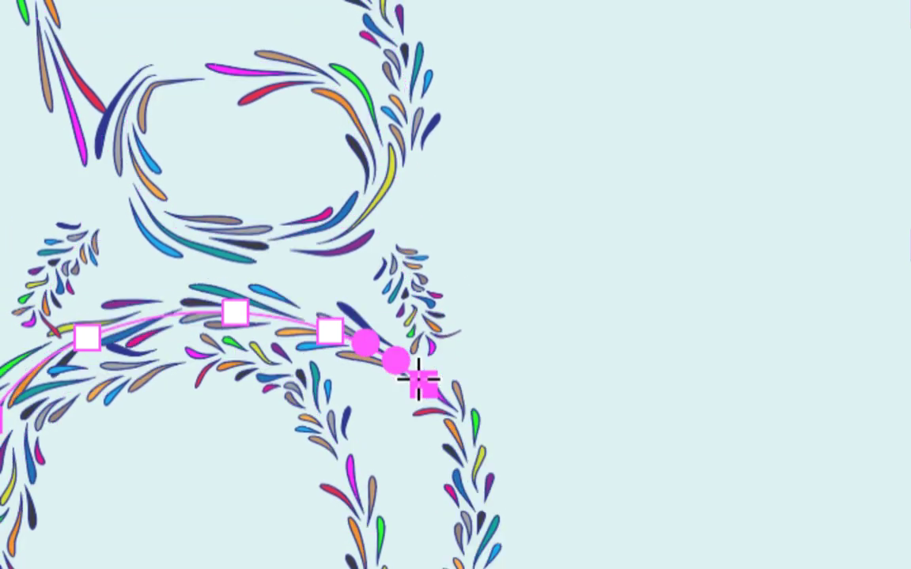
{"action": "scroll", "coordinate": [420, 385], "scroll_direction": "down", "scroll_amount": 1}
{"action": "scroll", "coordinate": [424, 408], "scroll_direction": "down", "scroll_amount": 4}
{"action": "scroll", "coordinate": [420, 396], "scroll_direction": "up", "scroll_amount": 6}
{"action": "scroll", "coordinate": [415, 376], "scroll_direction": "left", "scroll_amount": 2}
{"action": "scroll", "coordinate": [387, 381], "scroll_direction": "left", "scroll_amount": 4}
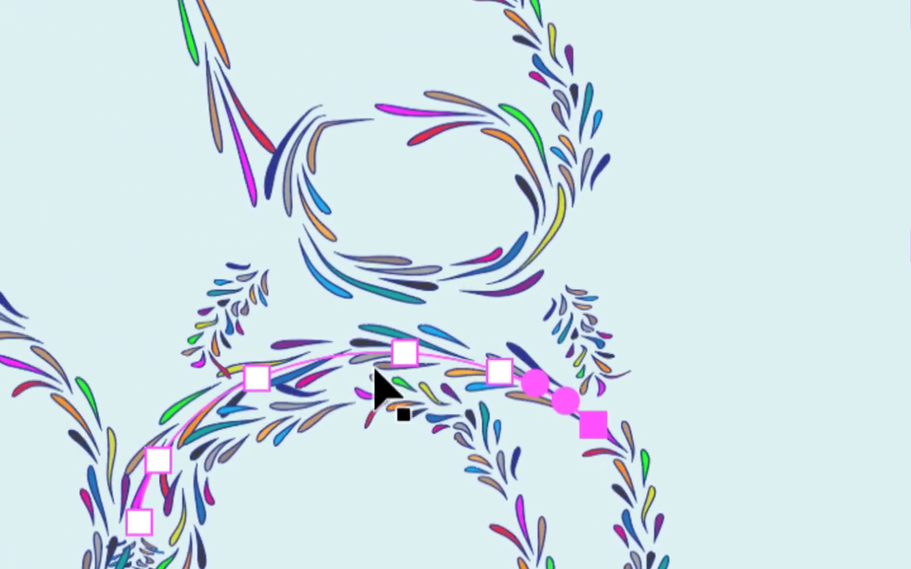
{"action": "scroll", "coordinate": [372, 372], "scroll_direction": "left", "scroll_amount": 1}
{"action": "scroll", "coordinate": [371, 372], "scroll_direction": "right", "scroll_amount": 1}
{"action": "scroll", "coordinate": [395, 332], "scroll_direction": "up", "scroll_amount": 4}
{"action": "scroll", "coordinate": [396, 333], "scroll_direction": "right", "scroll_amount": 2}
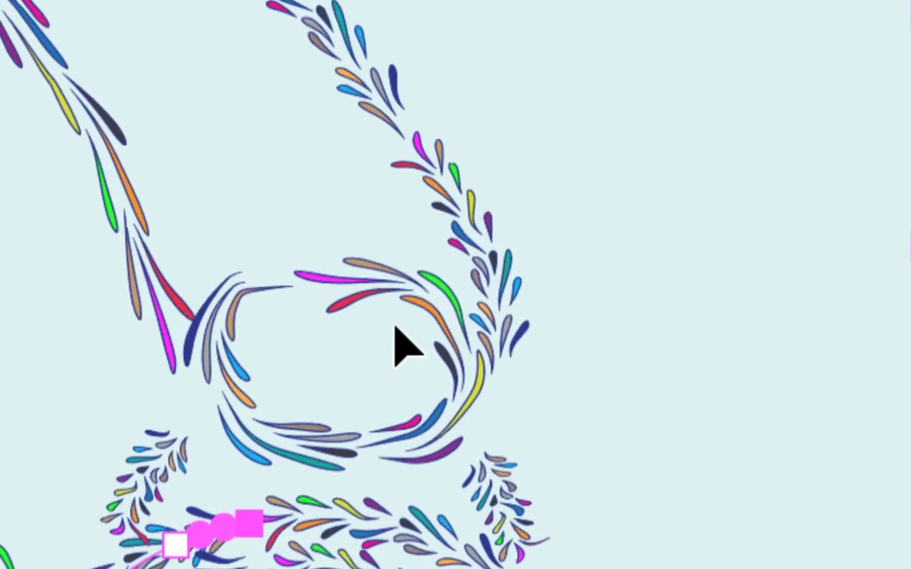
{"action": "scroll", "coordinate": [391, 328], "scroll_direction": "up", "scroll_amount": 1}
{"action": "scroll", "coordinate": [392, 325], "scroll_direction": "left", "scroll_amount": 1}
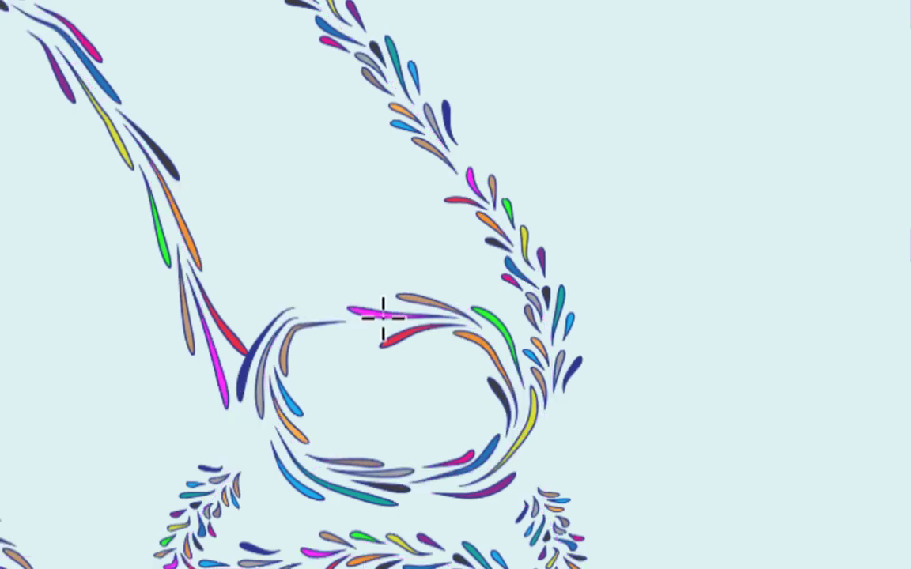
{"action": "scroll", "coordinate": [371, 345], "scroll_direction": "down", "scroll_amount": 3}
{"action": "scroll", "coordinate": [380, 360], "scroll_direction": "left", "scroll_amount": 2}
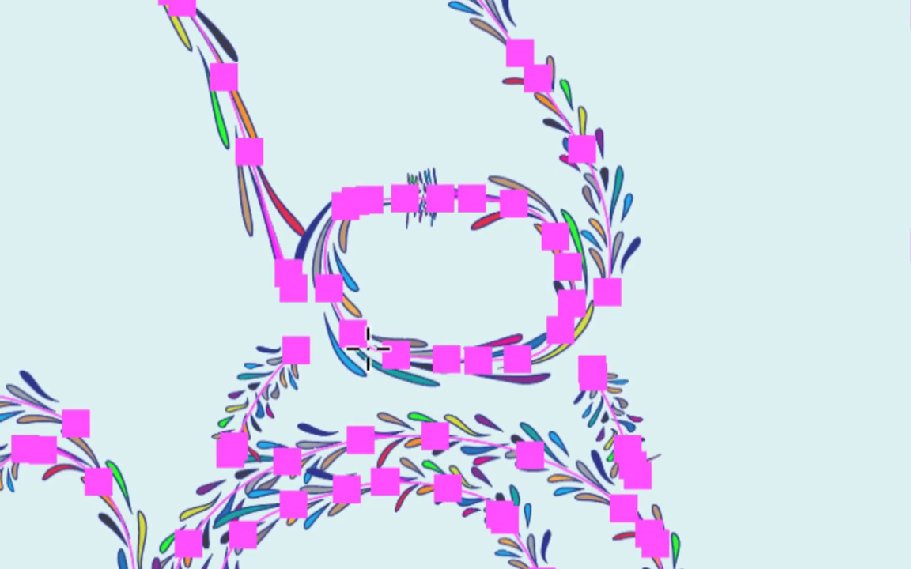
{"action": "left_click", "coordinate": [367, 348]}
Cut the arm outline at its crossing point.
{"action": "scroll", "coordinate": [375, 320], "scroll_direction": "up", "scroll_amount": 3}
{"action": "scroll", "coordinate": [376, 320], "scroll_direction": "right", "scroll_amount": 1}
{"action": "scroll", "coordinate": [412, 301], "scroll_direction": "up", "scroll_amount": 3}
{"action": "scroll", "coordinate": [411, 301], "scroll_direction": "right", "scroll_amount": 5}
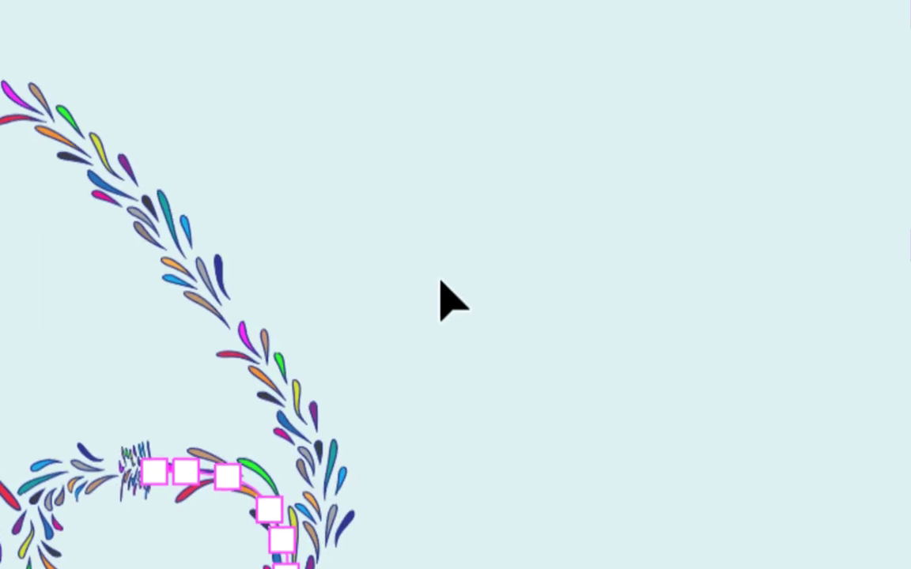
{"action": "scroll", "coordinate": [395, 293], "scroll_direction": "left", "scroll_amount": 8}
{"action": "scroll", "coordinate": [396, 292], "scroll_direction": "down", "scroll_amount": 2}
{"action": "scroll", "coordinate": [344, 302], "scroll_direction": "left", "scroll_amount": 1}
{"action": "left_click", "coordinate": [339, 305]}
{"action": "scroll", "coordinate": [326, 269], "scroll_direction": "up", "scroll_amount": 2}
{"action": "scroll", "coordinate": [332, 285], "scroll_direction": "down", "scroll_amount": 1}
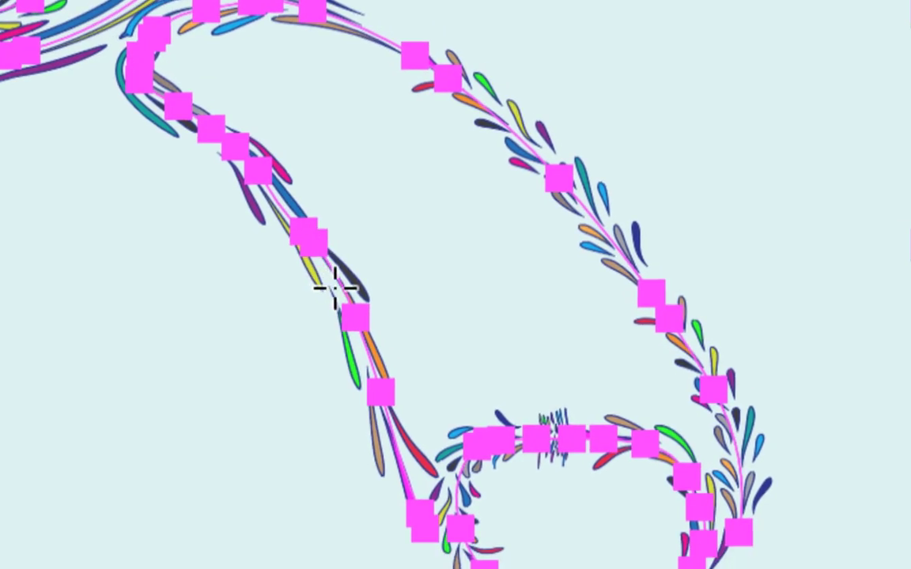
{"action": "left_click", "coordinate": [337, 287]}
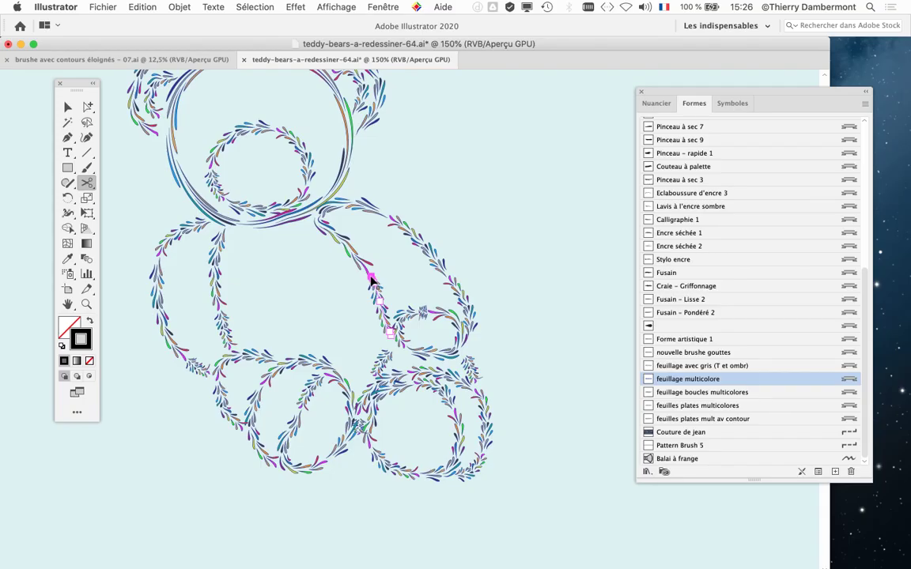
Cut the head outline at two crossings with the body and the inner face circle.
{"action": "key", "text": "super+a"}
{"action": "left_click", "coordinate": [518, 230]}
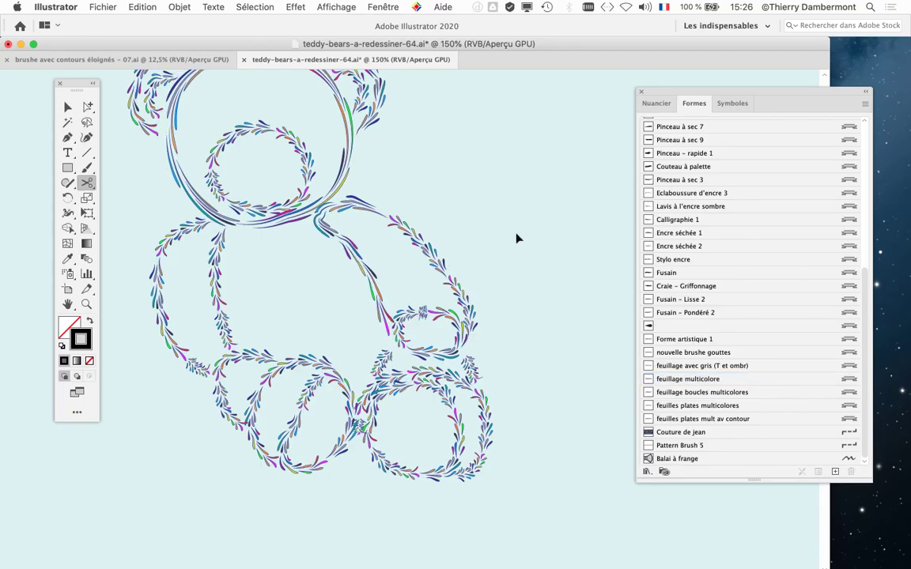
{"action": "scroll", "coordinate": [520, 263], "scroll_direction": "down", "scroll_amount": 2}
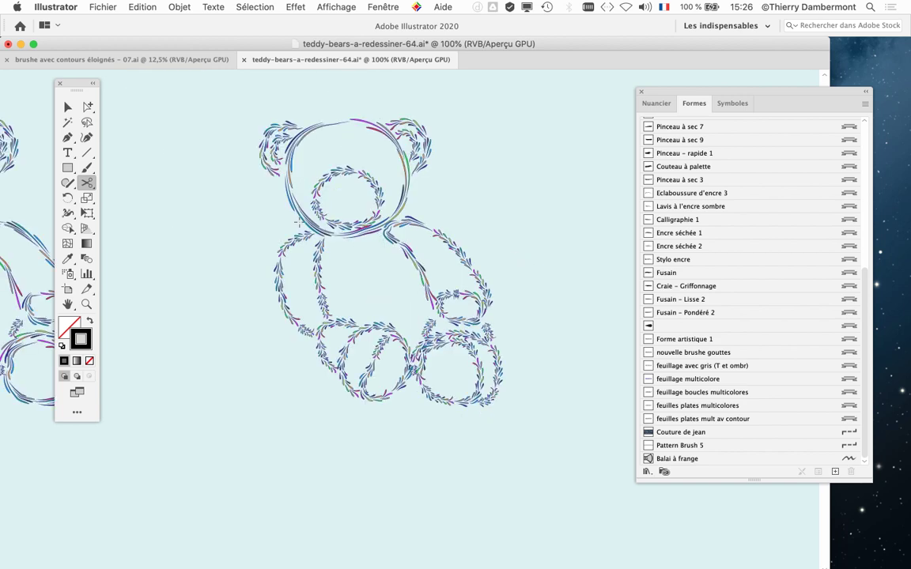
{"action": "scroll", "coordinate": [298, 224], "scroll_direction": "up", "scroll_amount": 2}
{"action": "left_click", "coordinate": [308, 217]}
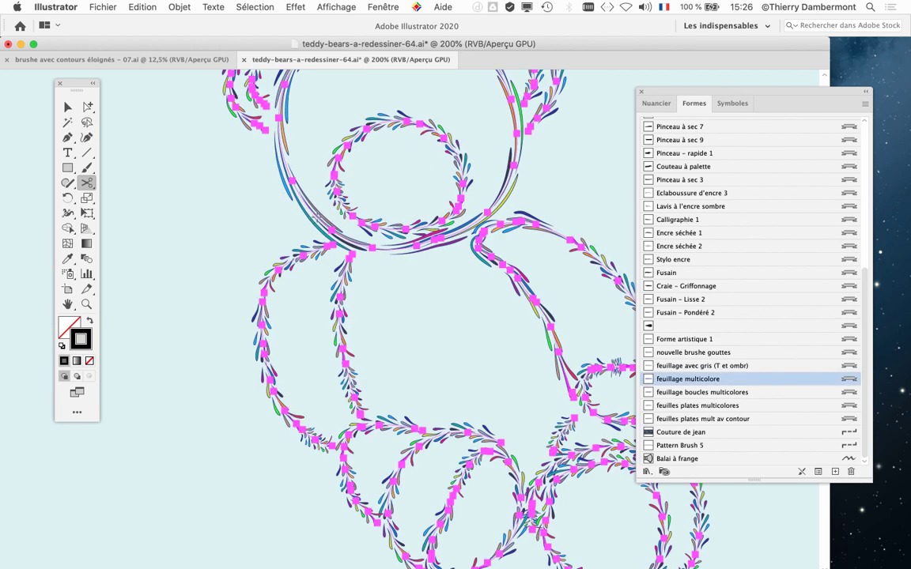
{"action": "left_click", "coordinate": [317, 219]}
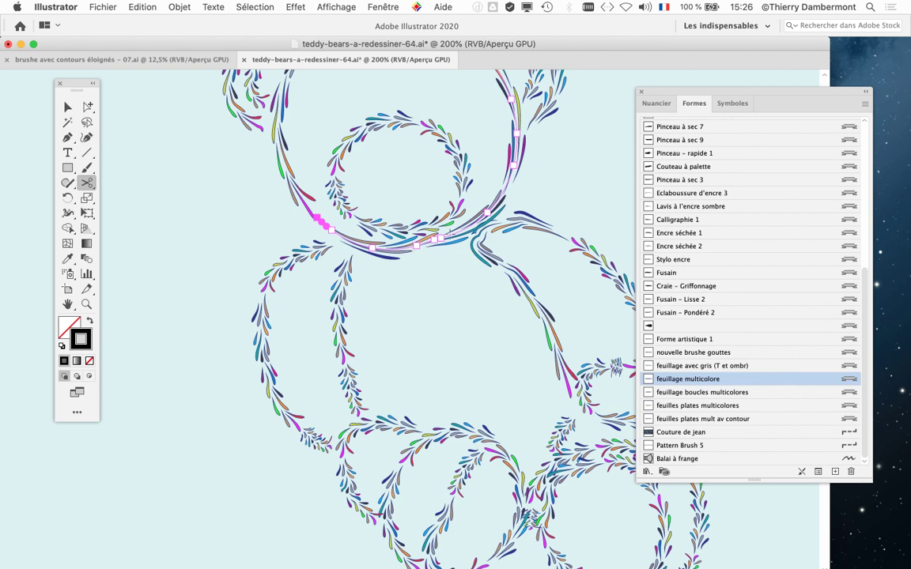
{"action": "left_click_drag", "start_coordinate": [466, 250], "coordinate": [467, 330]}
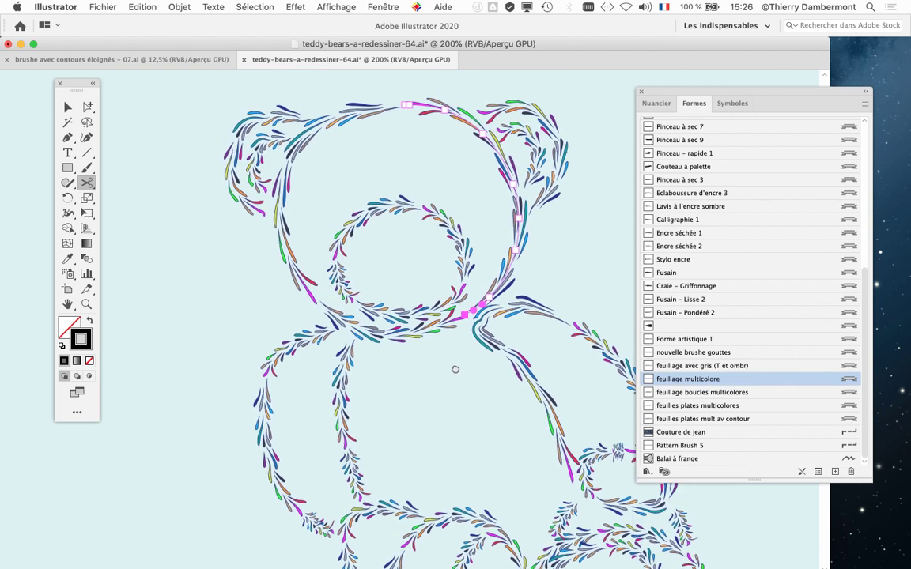
{"action": "key", "text": "super+a"}
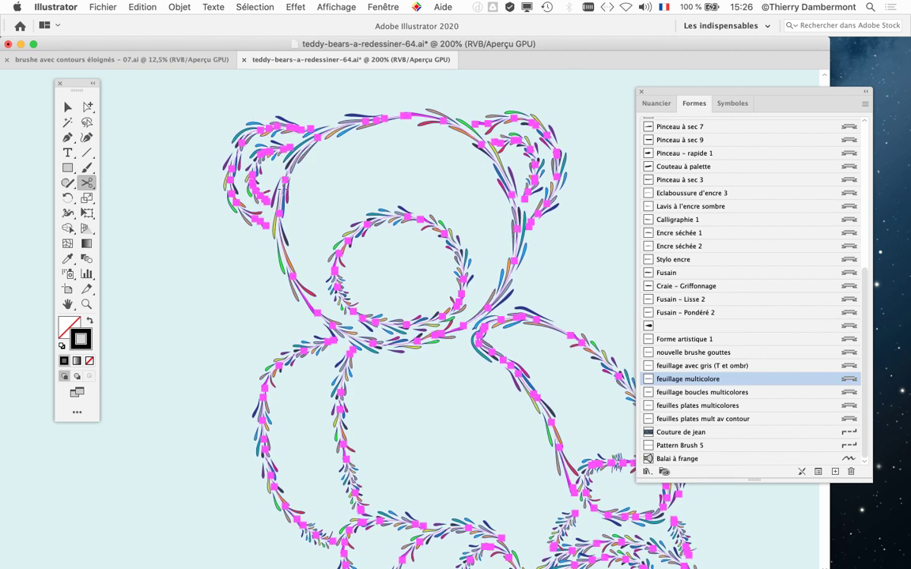
{"action": "left_click", "coordinate": [281, 189]}
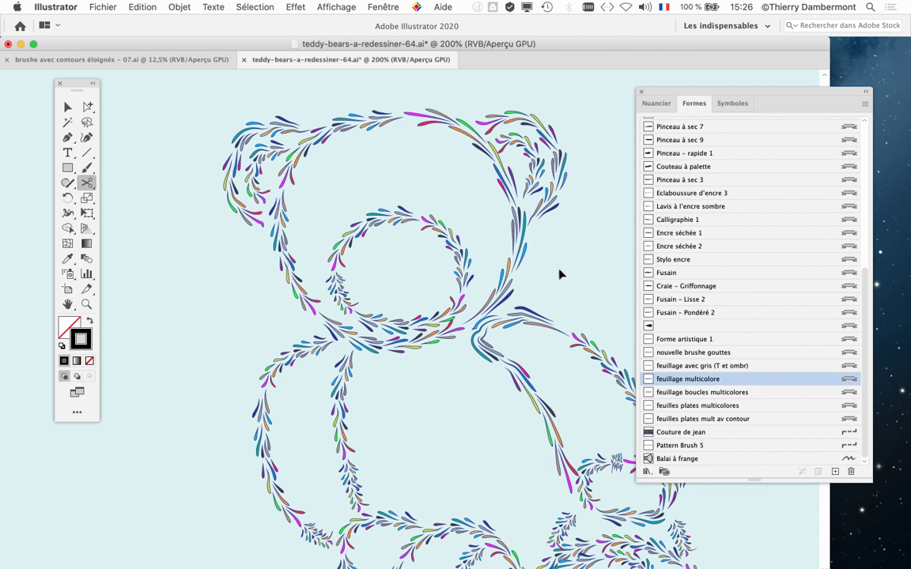
{"action": "scroll", "coordinate": [558, 274], "scroll_direction": "down", "scroll_amount": 1}
{"action": "scroll", "coordinate": [558, 274], "scroll_direction": "down", "scroll_amount": 1}
Move the Brushes panel aside, place the right bear beside the other, and start Save As.
{"action": "mouse_move", "coordinate": [433, 370]}
{"action": "left_mouse_down"}
{"action": "mouse_move", "coordinate": [325, 372]}
{"action": "mouse_move", "coordinate": [435, 370]}
{"action": "mouse_move", "coordinate": [363, 382]}
{"action": "mouse_move", "coordinate": [452, 380]}
{"action": "left_mouse_up"}
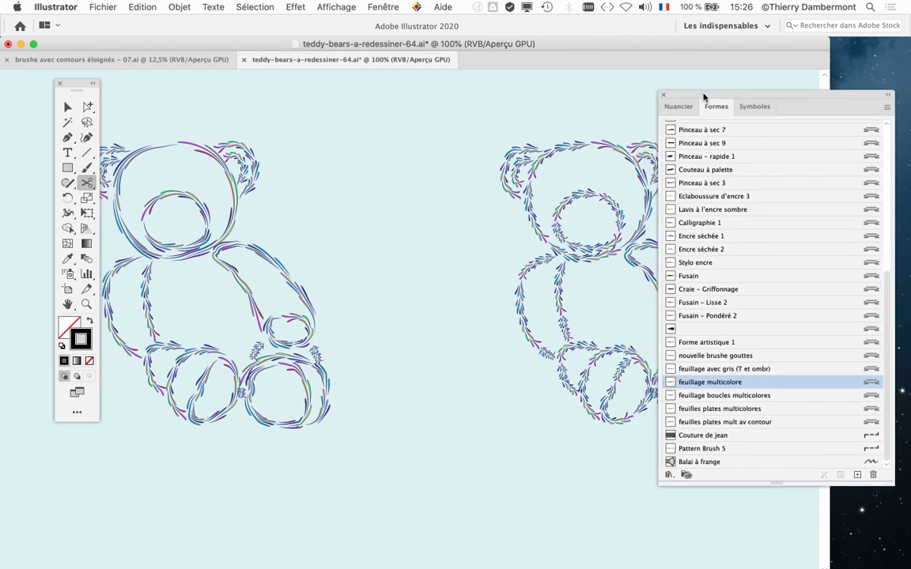
{"action": "left_click_drag", "start_coordinate": [661, 96], "coordinate": [766, 112]}
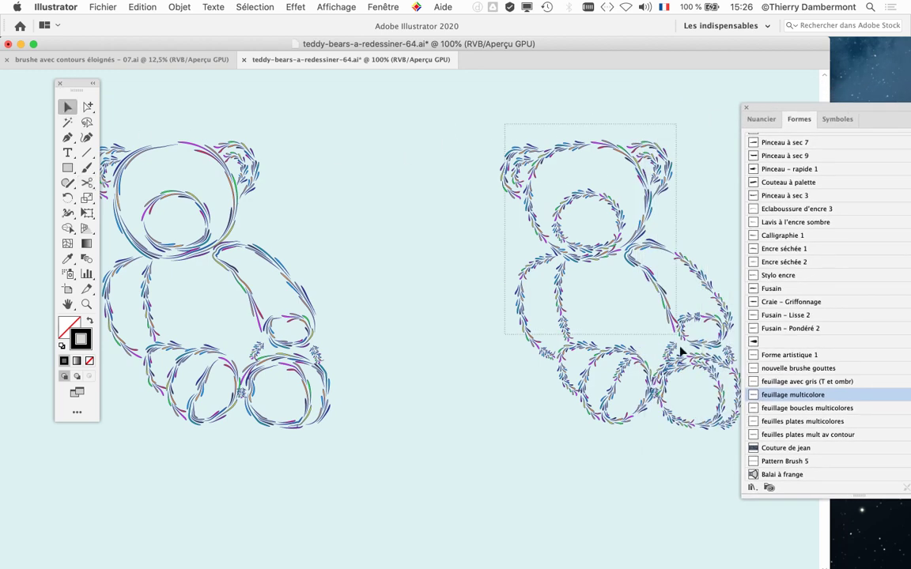
{"action": "left_click_drag", "start_coordinate": [681, 350], "coordinate": [512, 379]}
{"action": "scroll", "coordinate": [475, 371], "scroll_direction": "left", "scroll_amount": 5}
{"action": "left_click", "coordinate": [495, 276]}
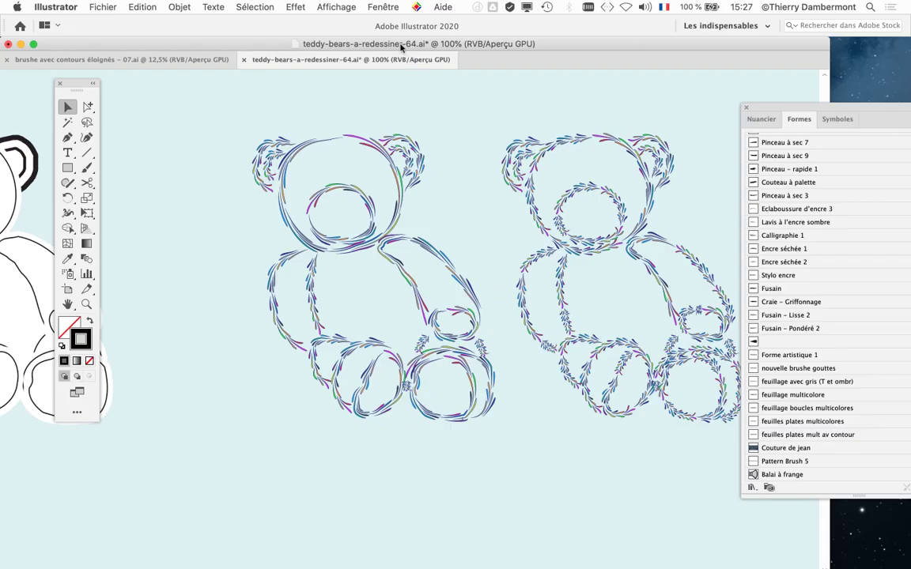
{"action": "left_click", "coordinate": [101, 7]}
{"action": "left_click", "coordinate": [132, 114]}
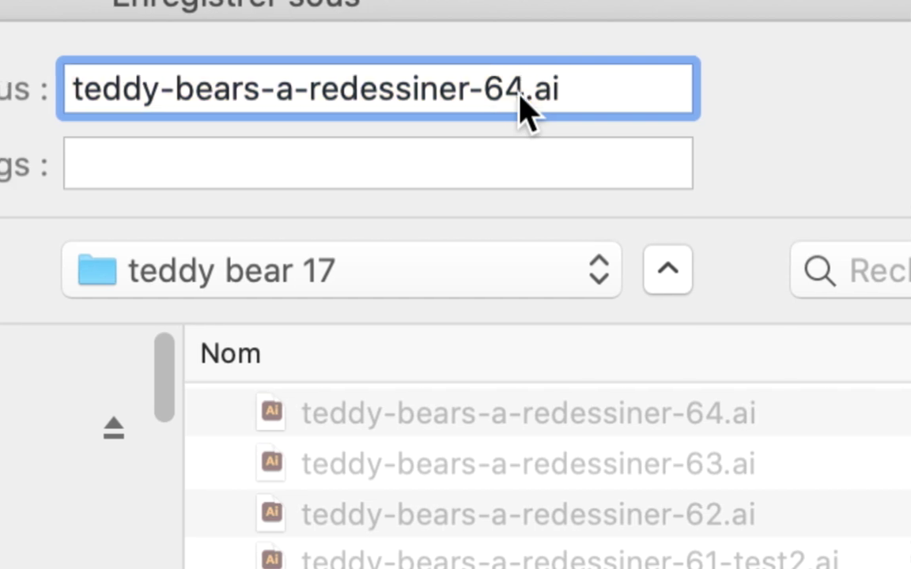
Save the file as teddy-bears-a-redessiner-65.ai, confirming the Illustrator options.
{"action": "left_click_drag", "start_coordinate": [519, 101], "coordinate": [507, 100]}
{"action": "type", "text": "5"}
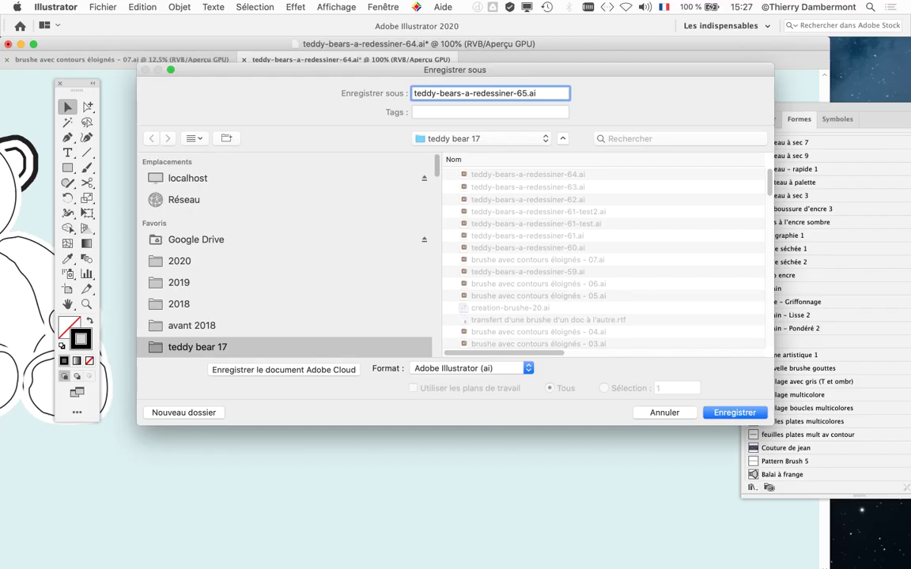
{"action": "key", "text": "Return"}
{"action": "key", "text": "Return"}
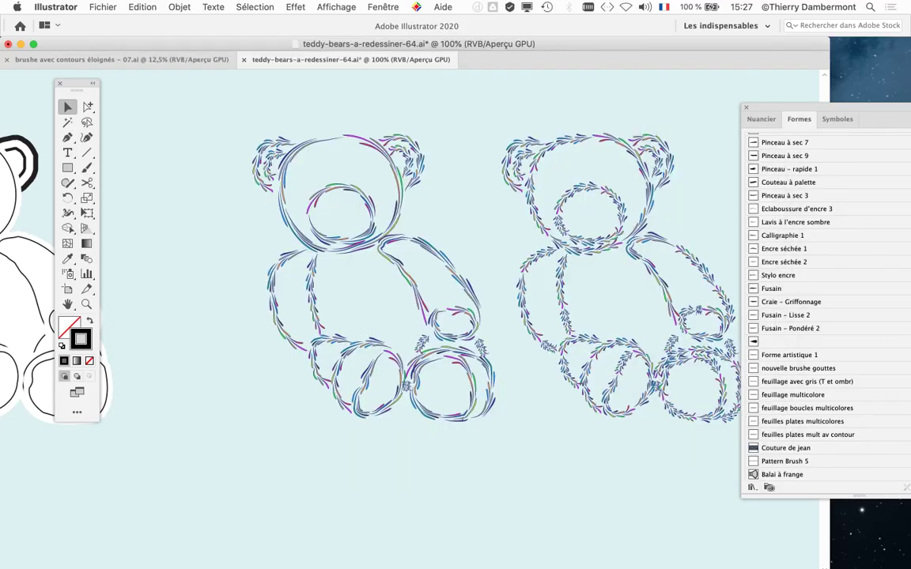
{"action": "key", "text": "super+minus"}
{"action": "key", "text": "super+minus"}
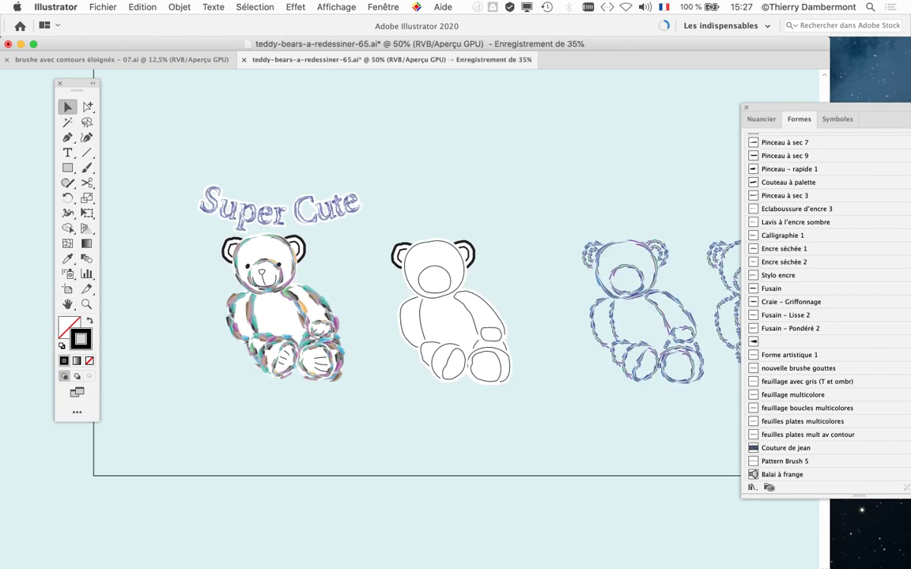
{"action": "key", "text": "super+plus"}
{"action": "key", "text": "super+plus"}
{"action": "key", "text": "super+plus"}
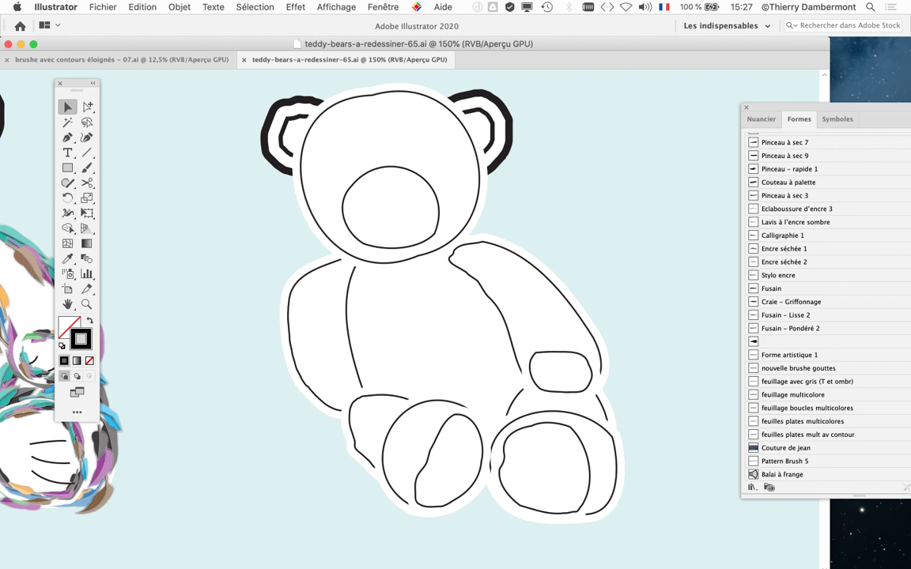
{"action": "key", "text": "super+grave"}
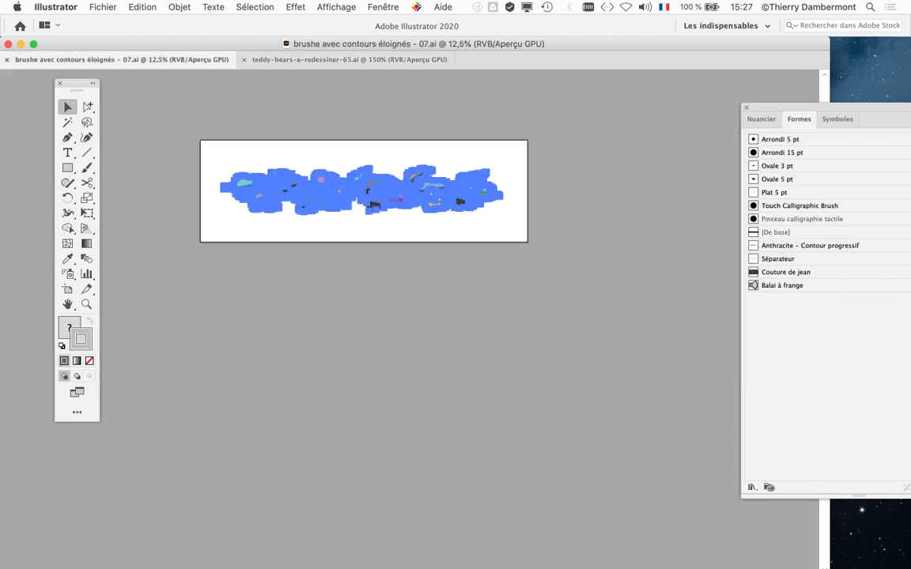
{"action": "key", "text": "super+plus"}
{"action": "key", "text": "super+plus"}
{"action": "key", "text": "super+plus"}
{"action": "key", "text": "super+plus"}
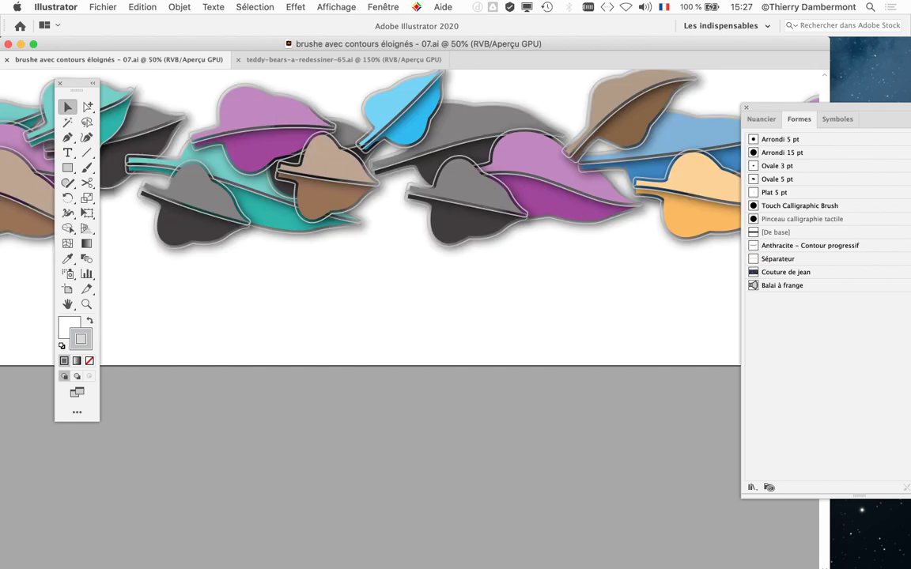
{"action": "key", "text": "super+grave"}
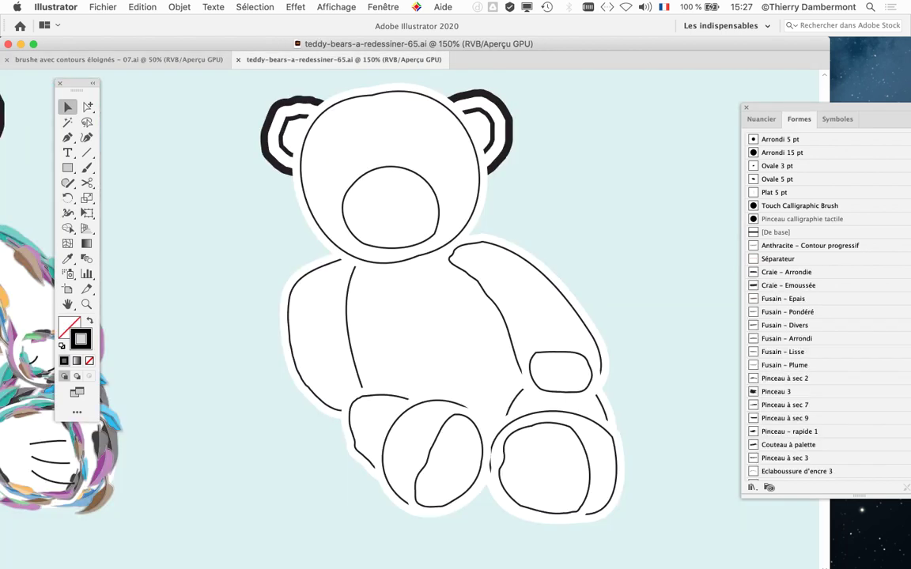
{"action": "key", "text": "super+minus"}
{"action": "key", "text": "super+minus"}
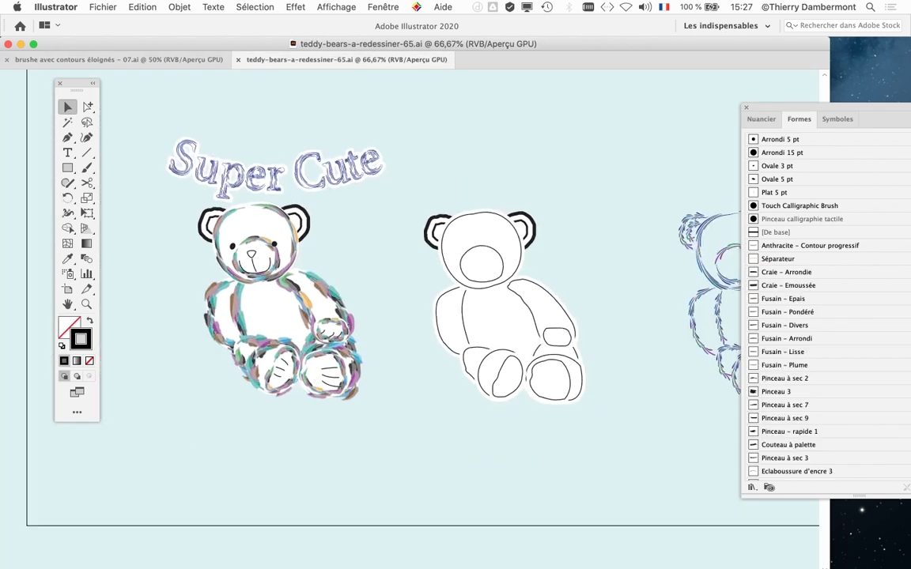